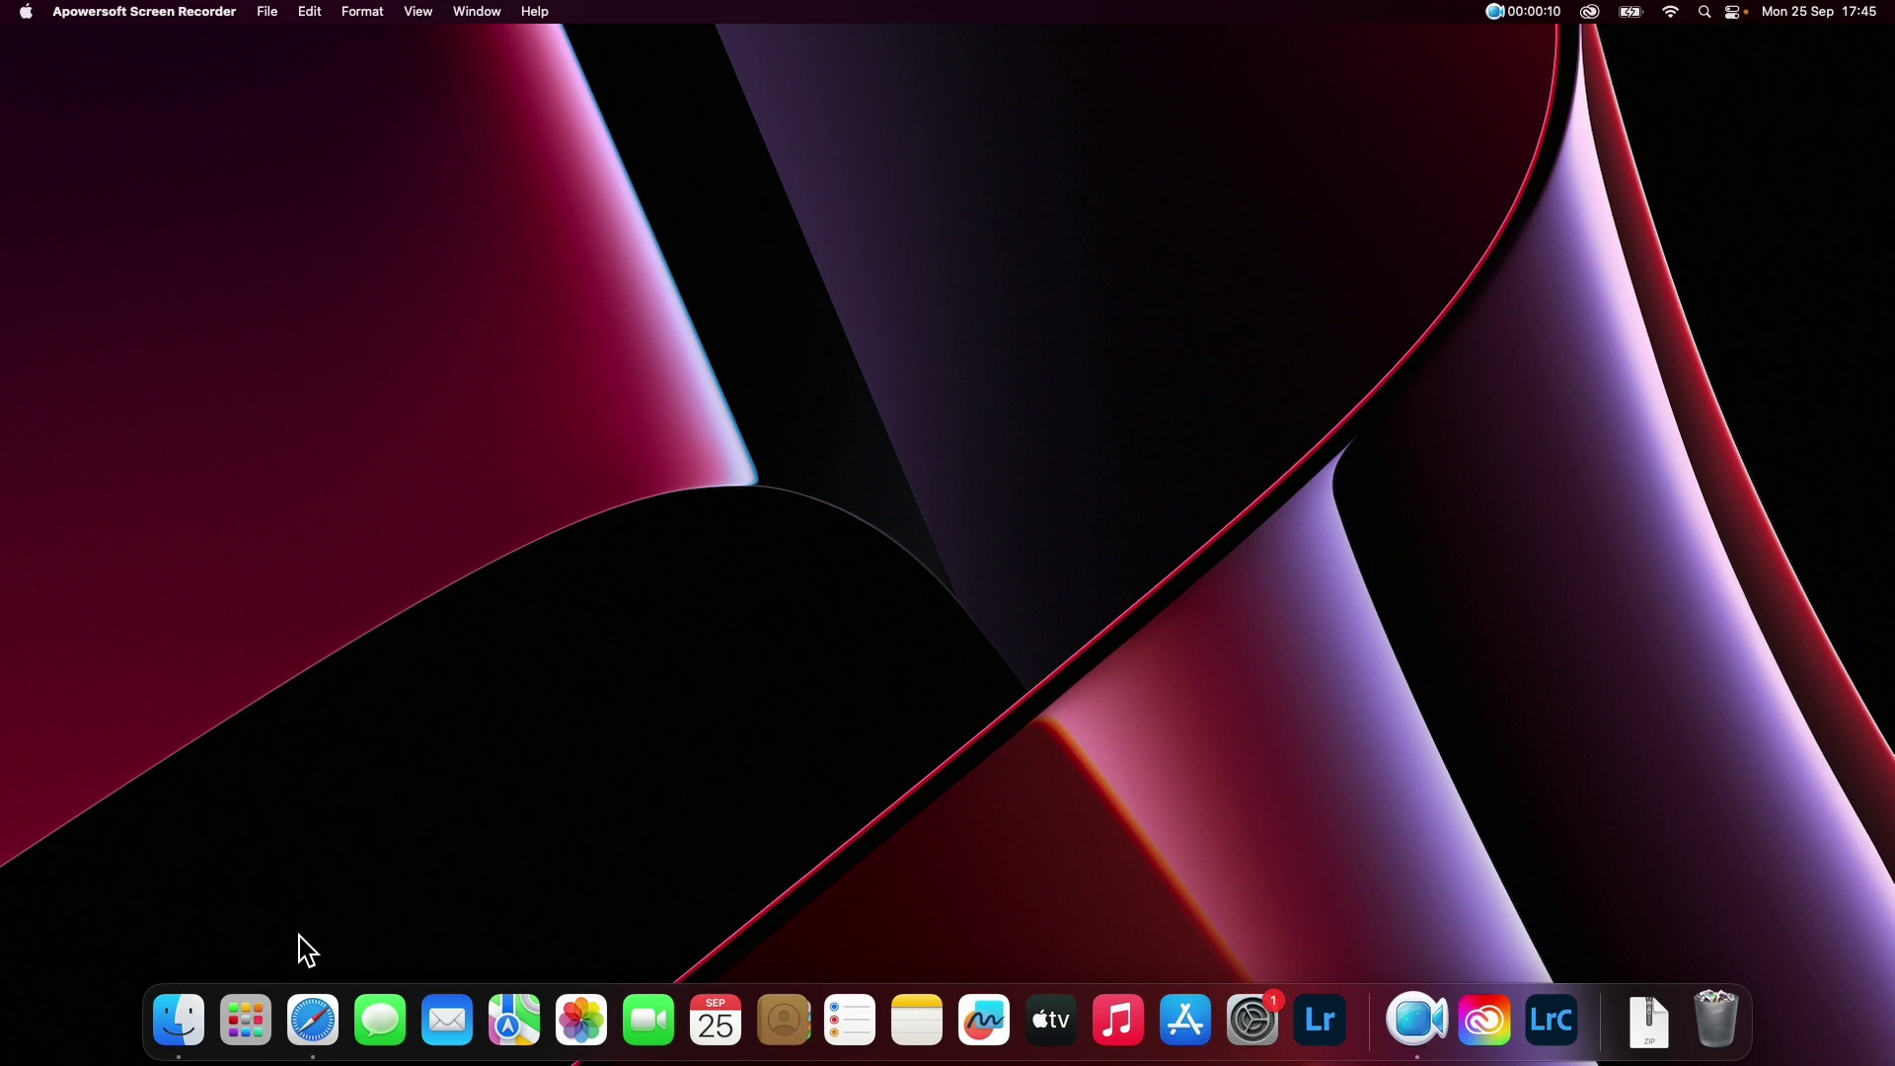
# Unzip the Blvck Lightroom preset archive in Downloads using Finder
pyautogui.click(204, 1020)
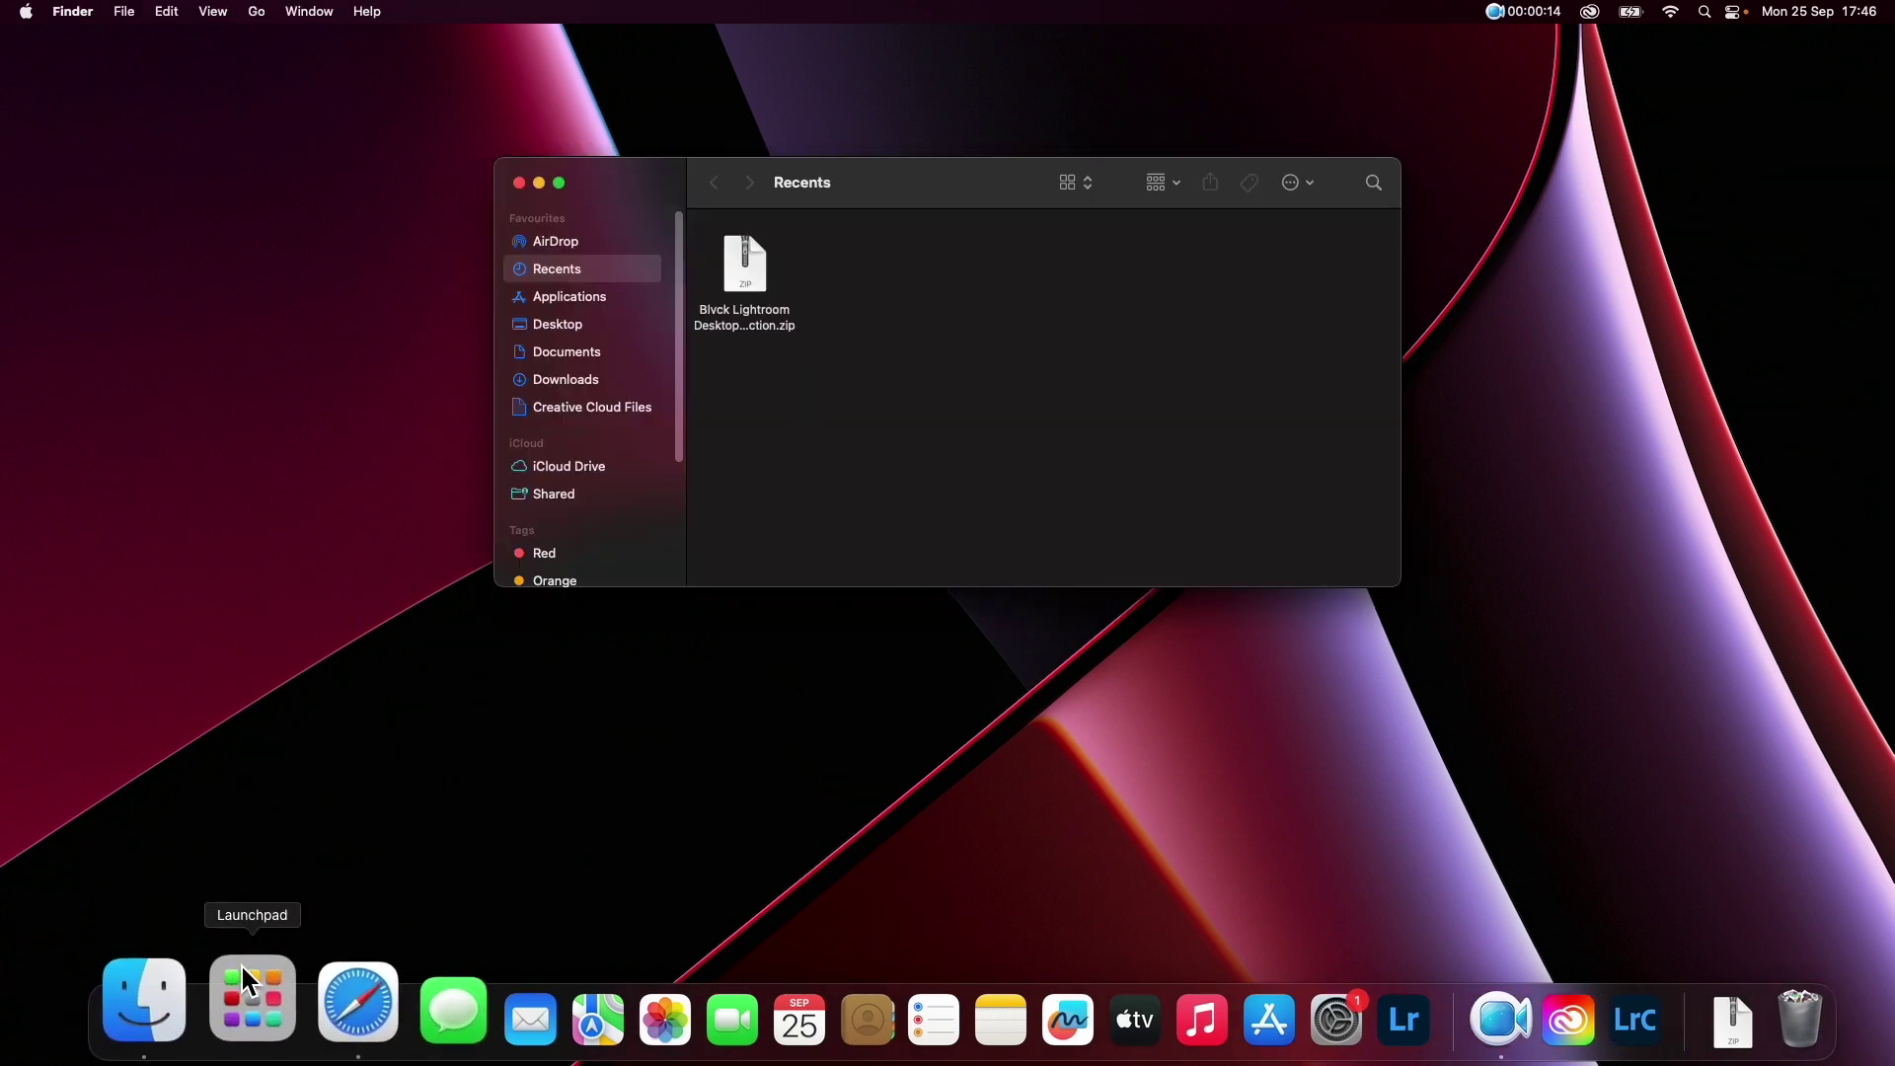
pyautogui.click(630, 385)
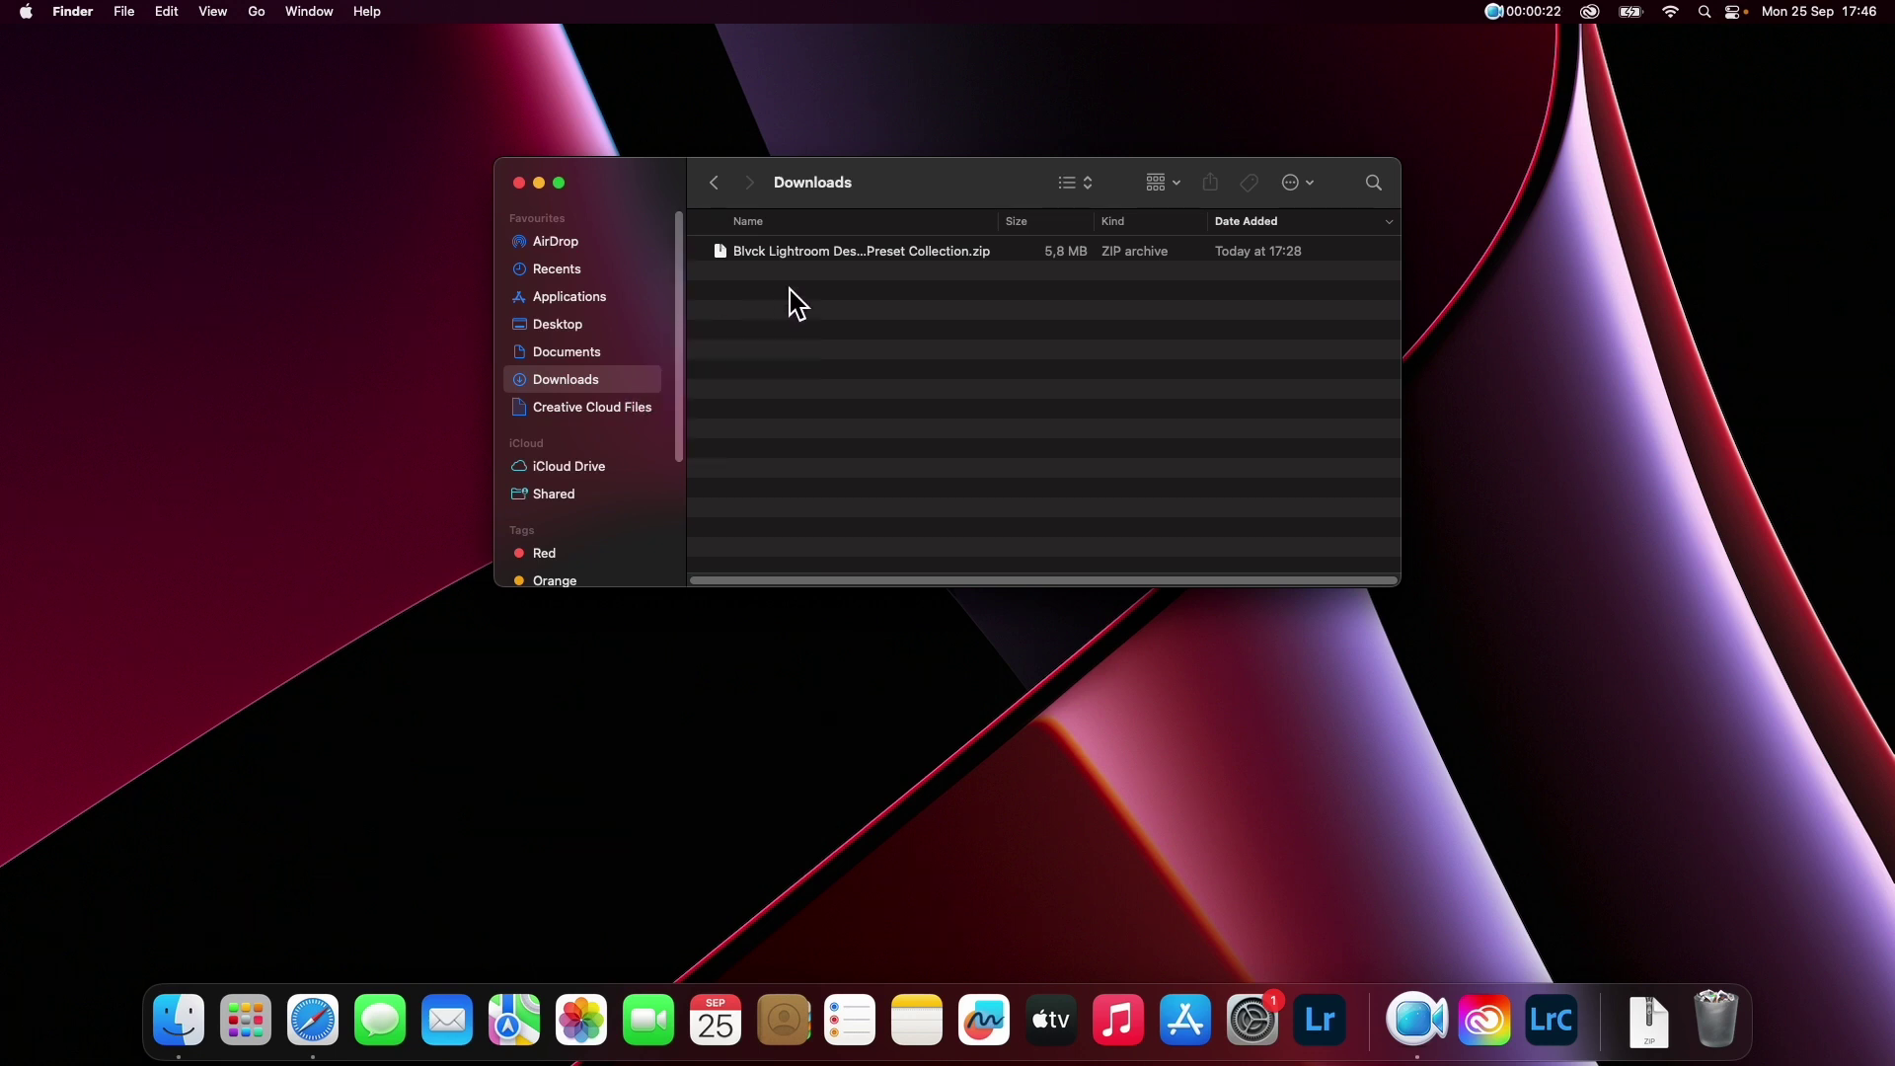
pyautogui.doubleClick(957, 253)
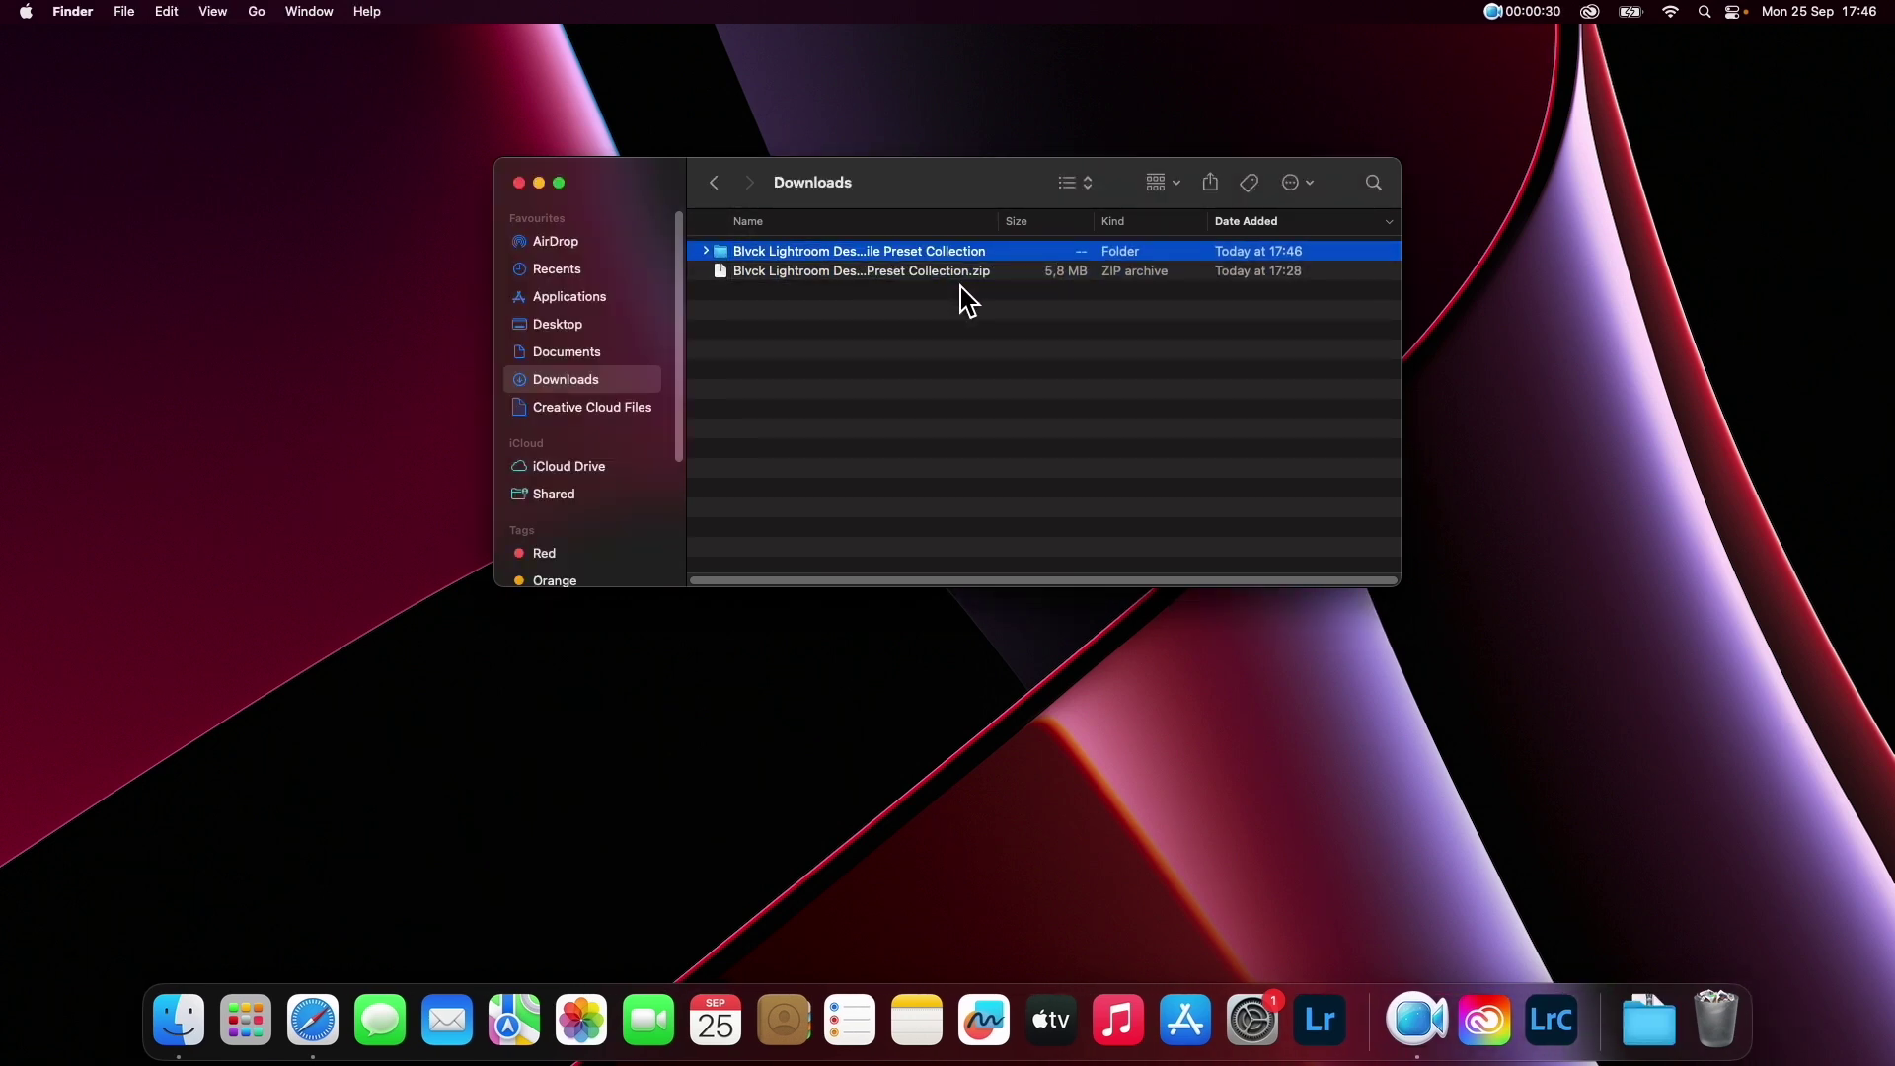
# Close the Downloads Finder window and launch Lightroom Classic from the Dock
pyautogui.click(518, 184)
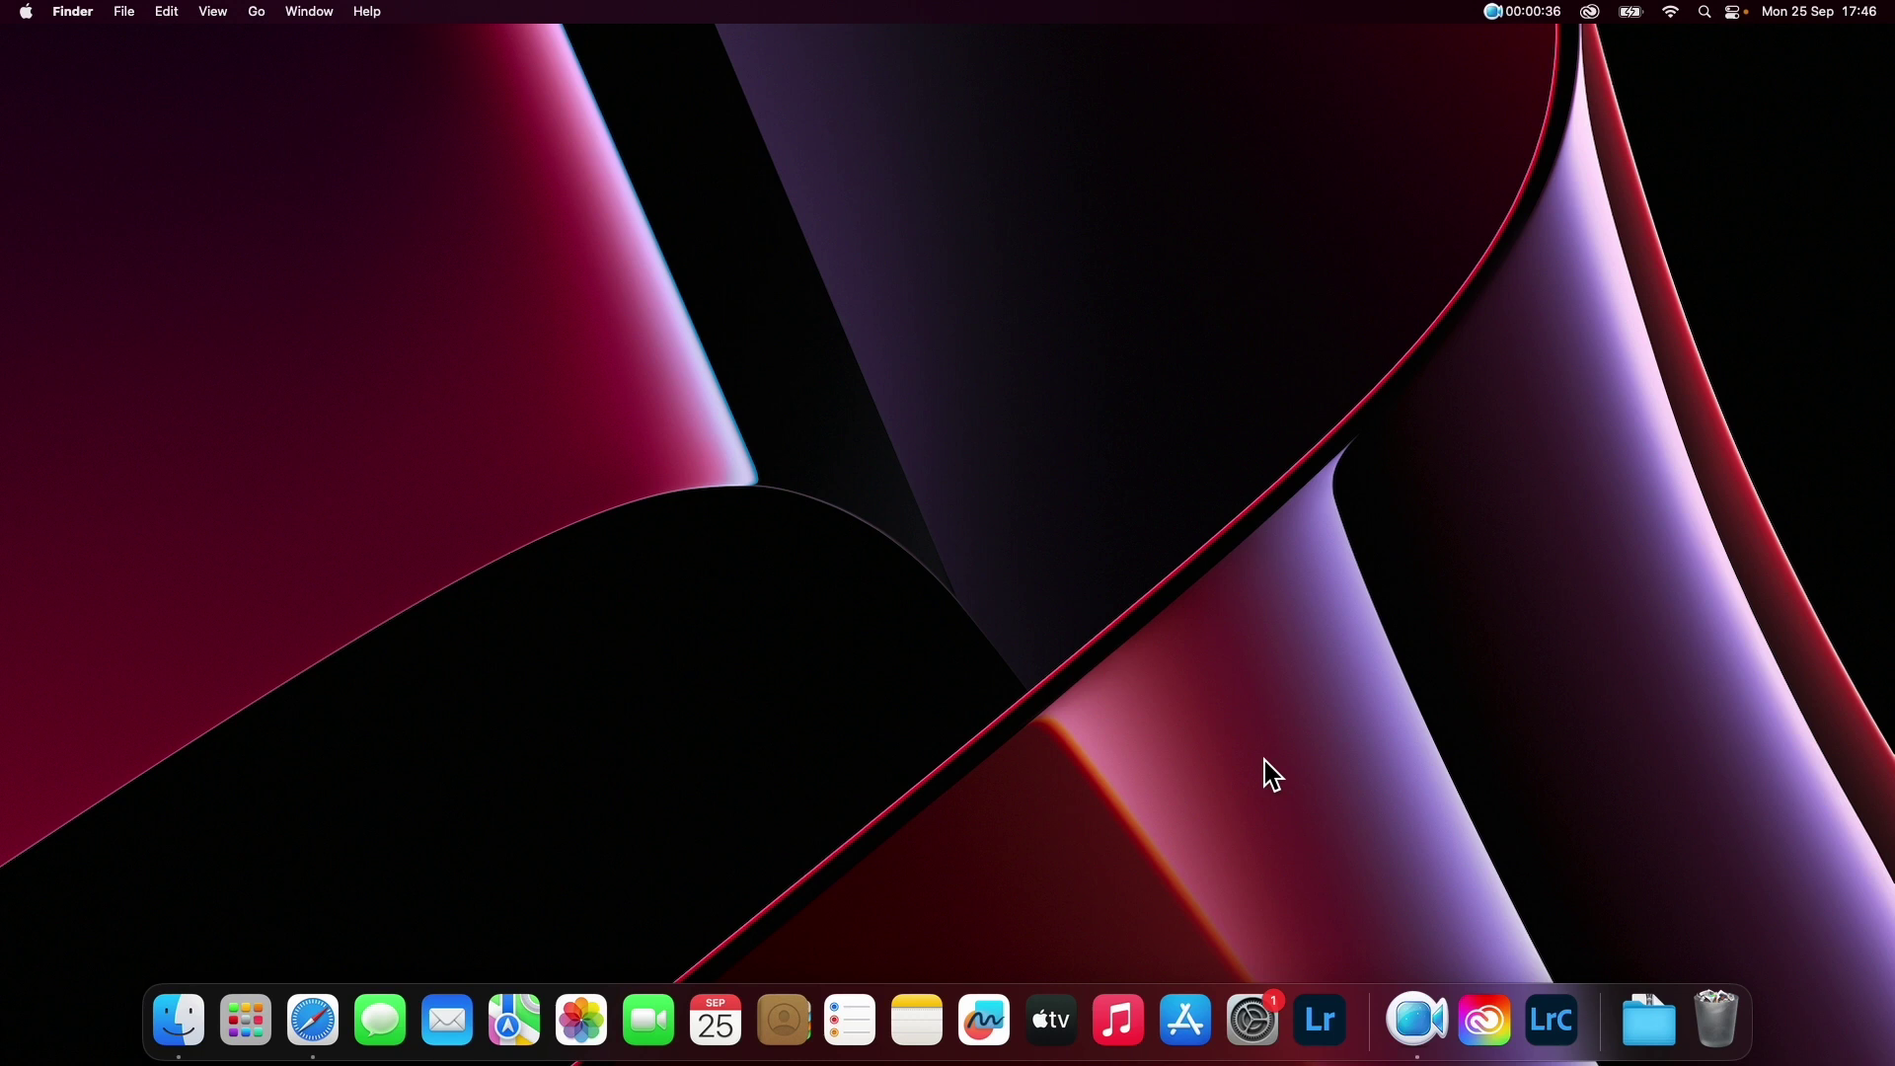
pyautogui.click(1556, 1009)
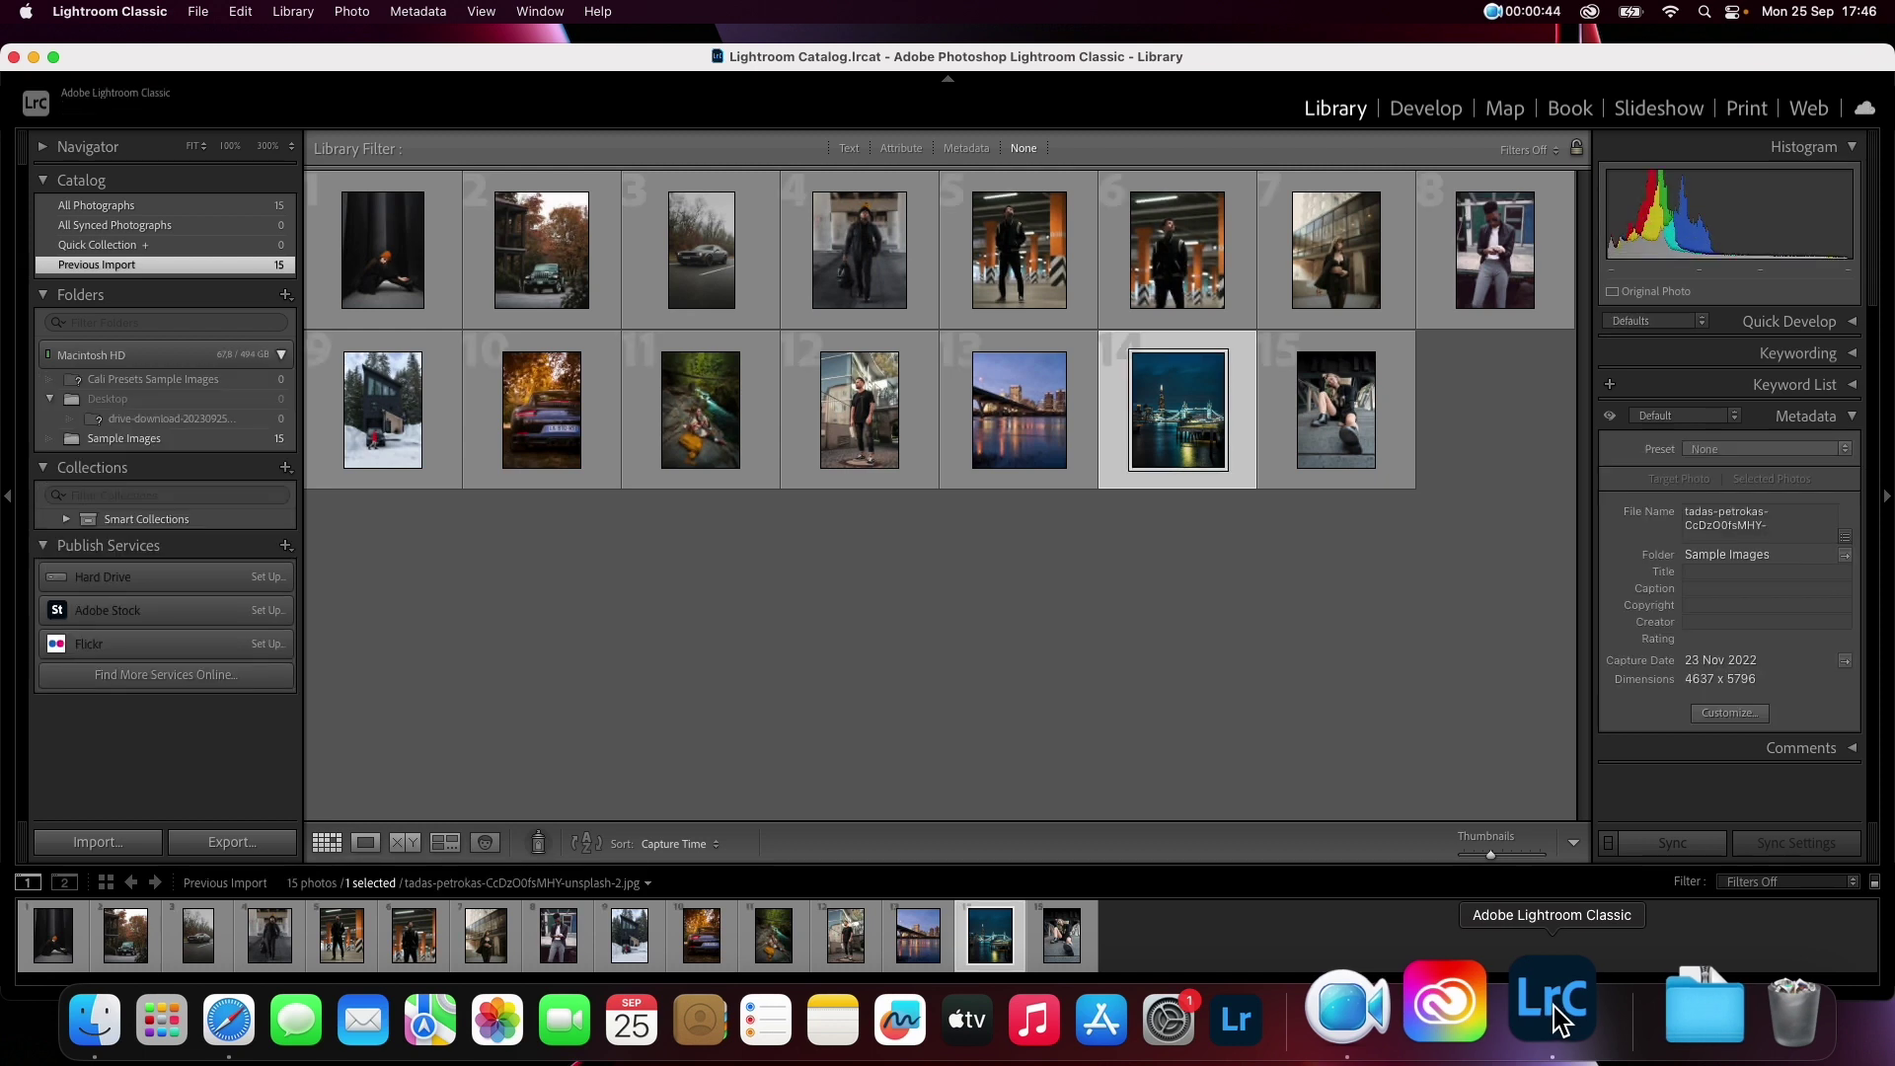
# Select the night Tower Bridge photo and switch to the Develop module
pyautogui.click(981, 955)
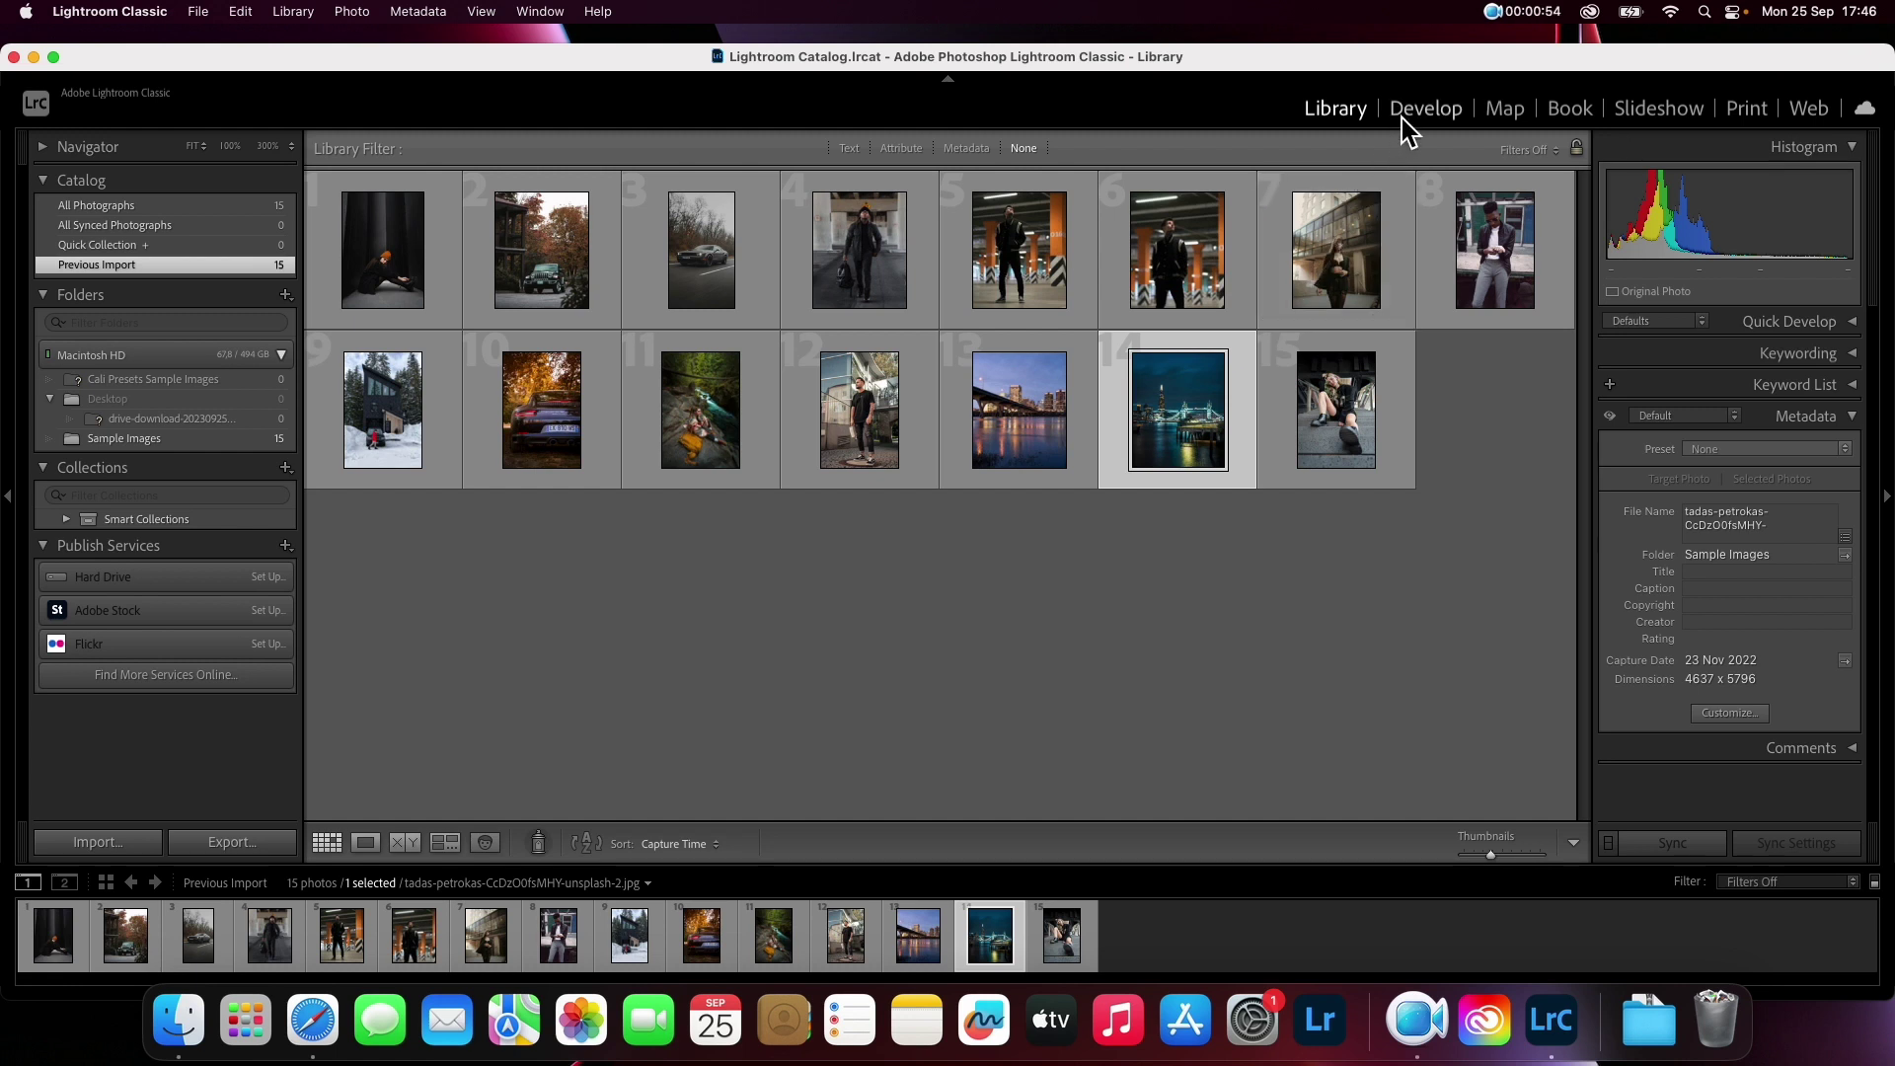
pyautogui.click(1425, 108)
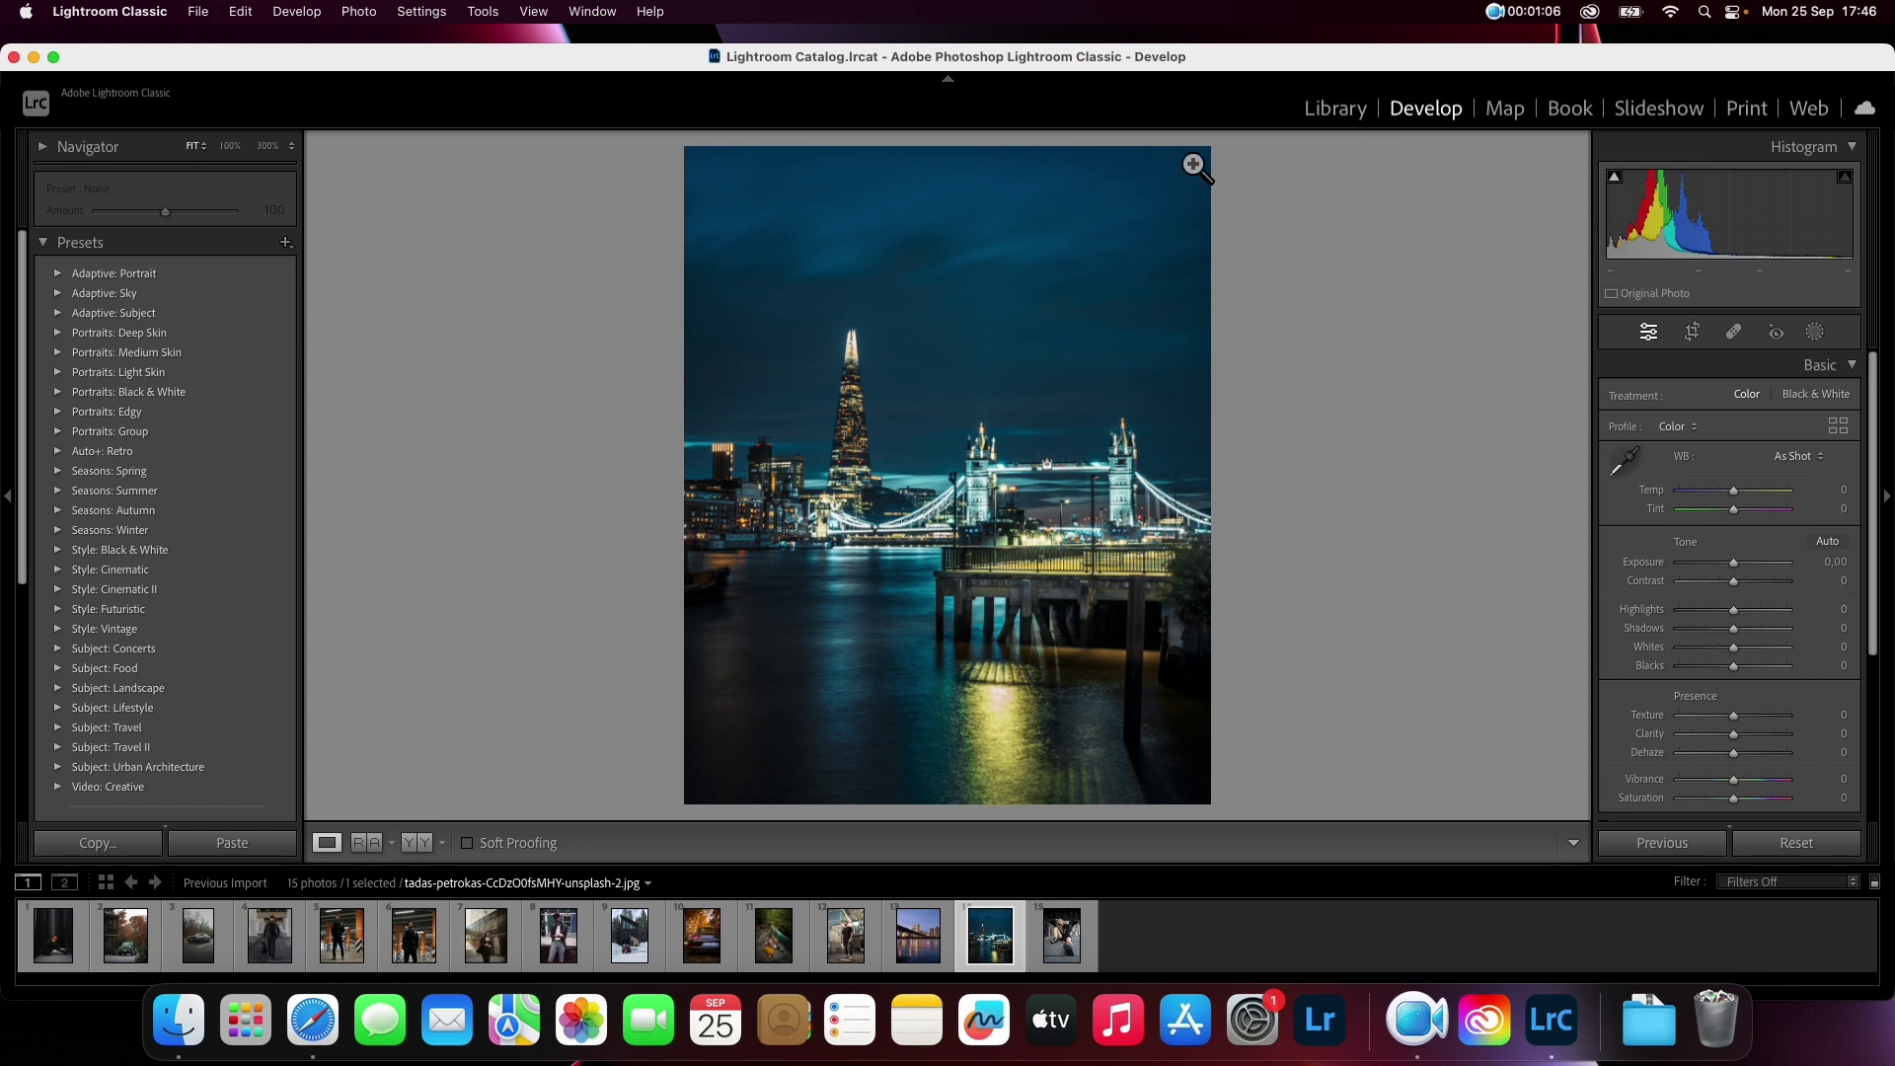
# Choose Import Presets from the Presets panel's add menu
pyautogui.click(286, 246)
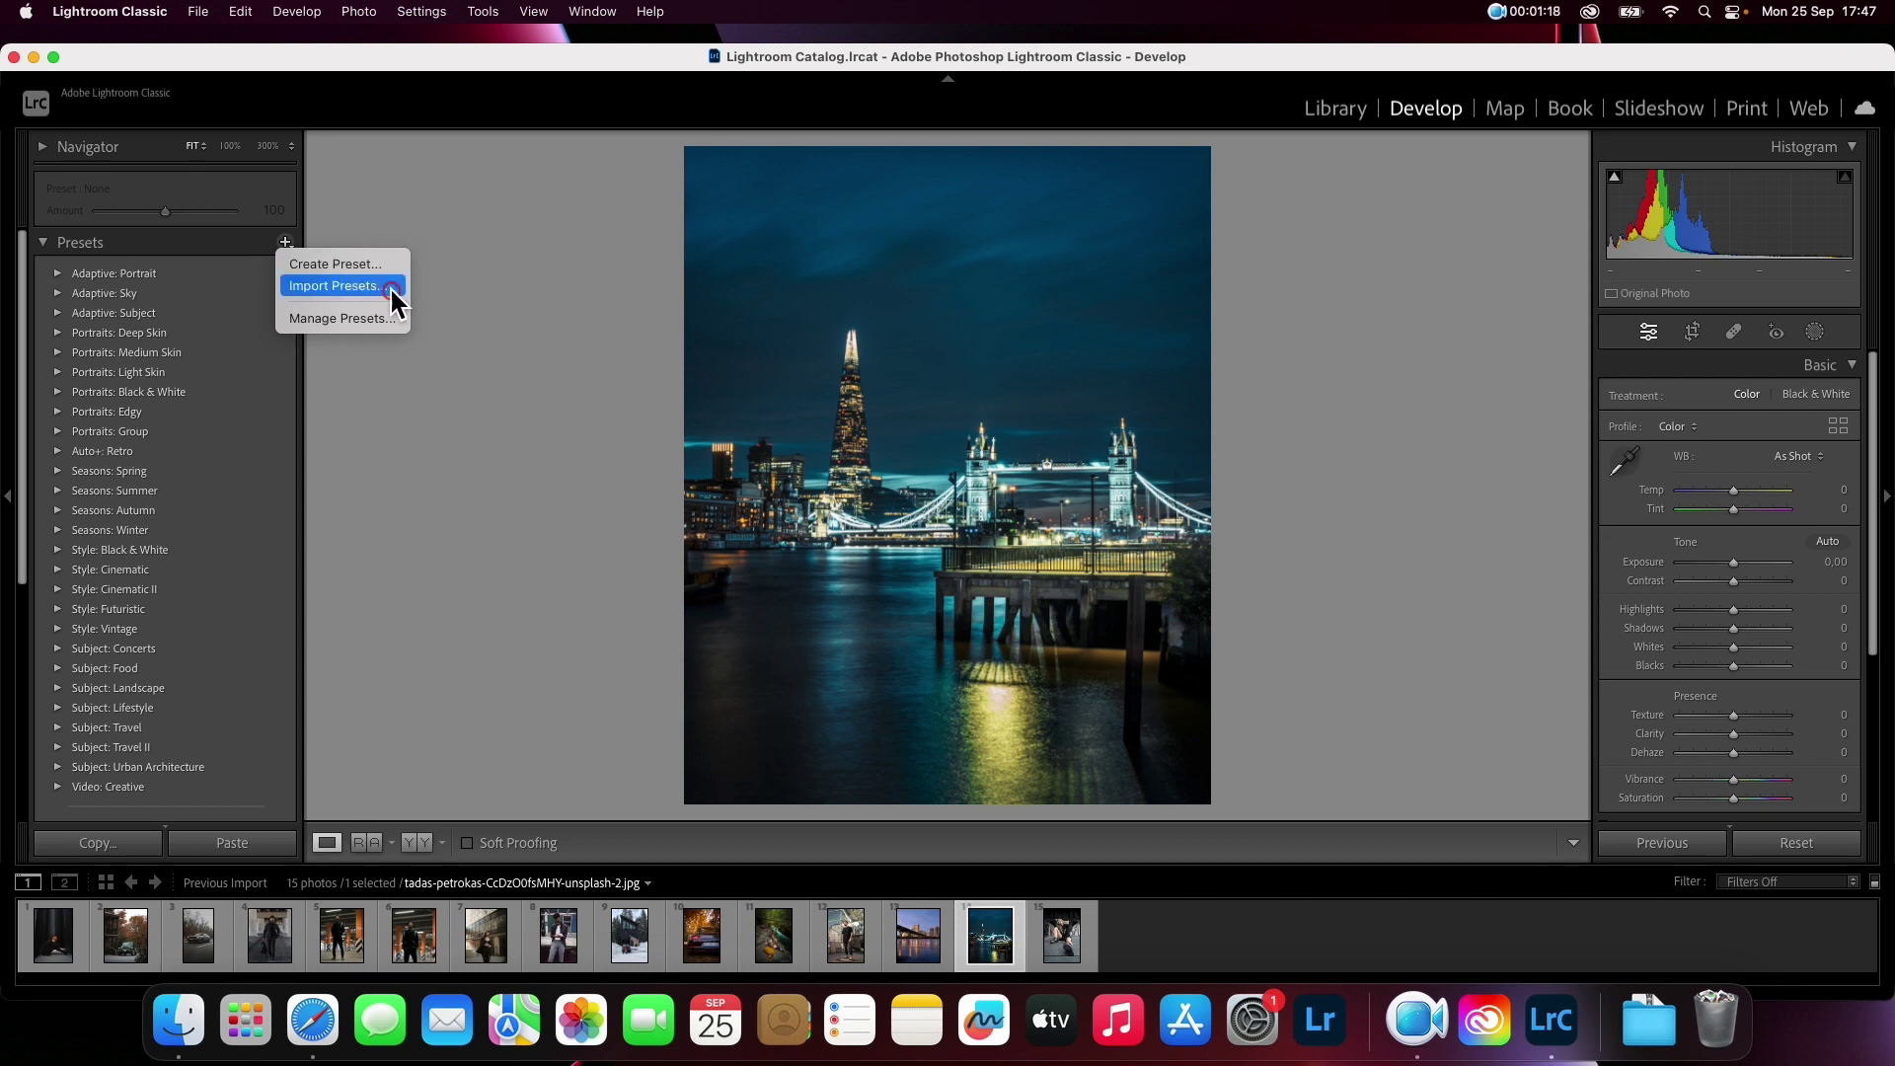
pyautogui.click(394, 291)
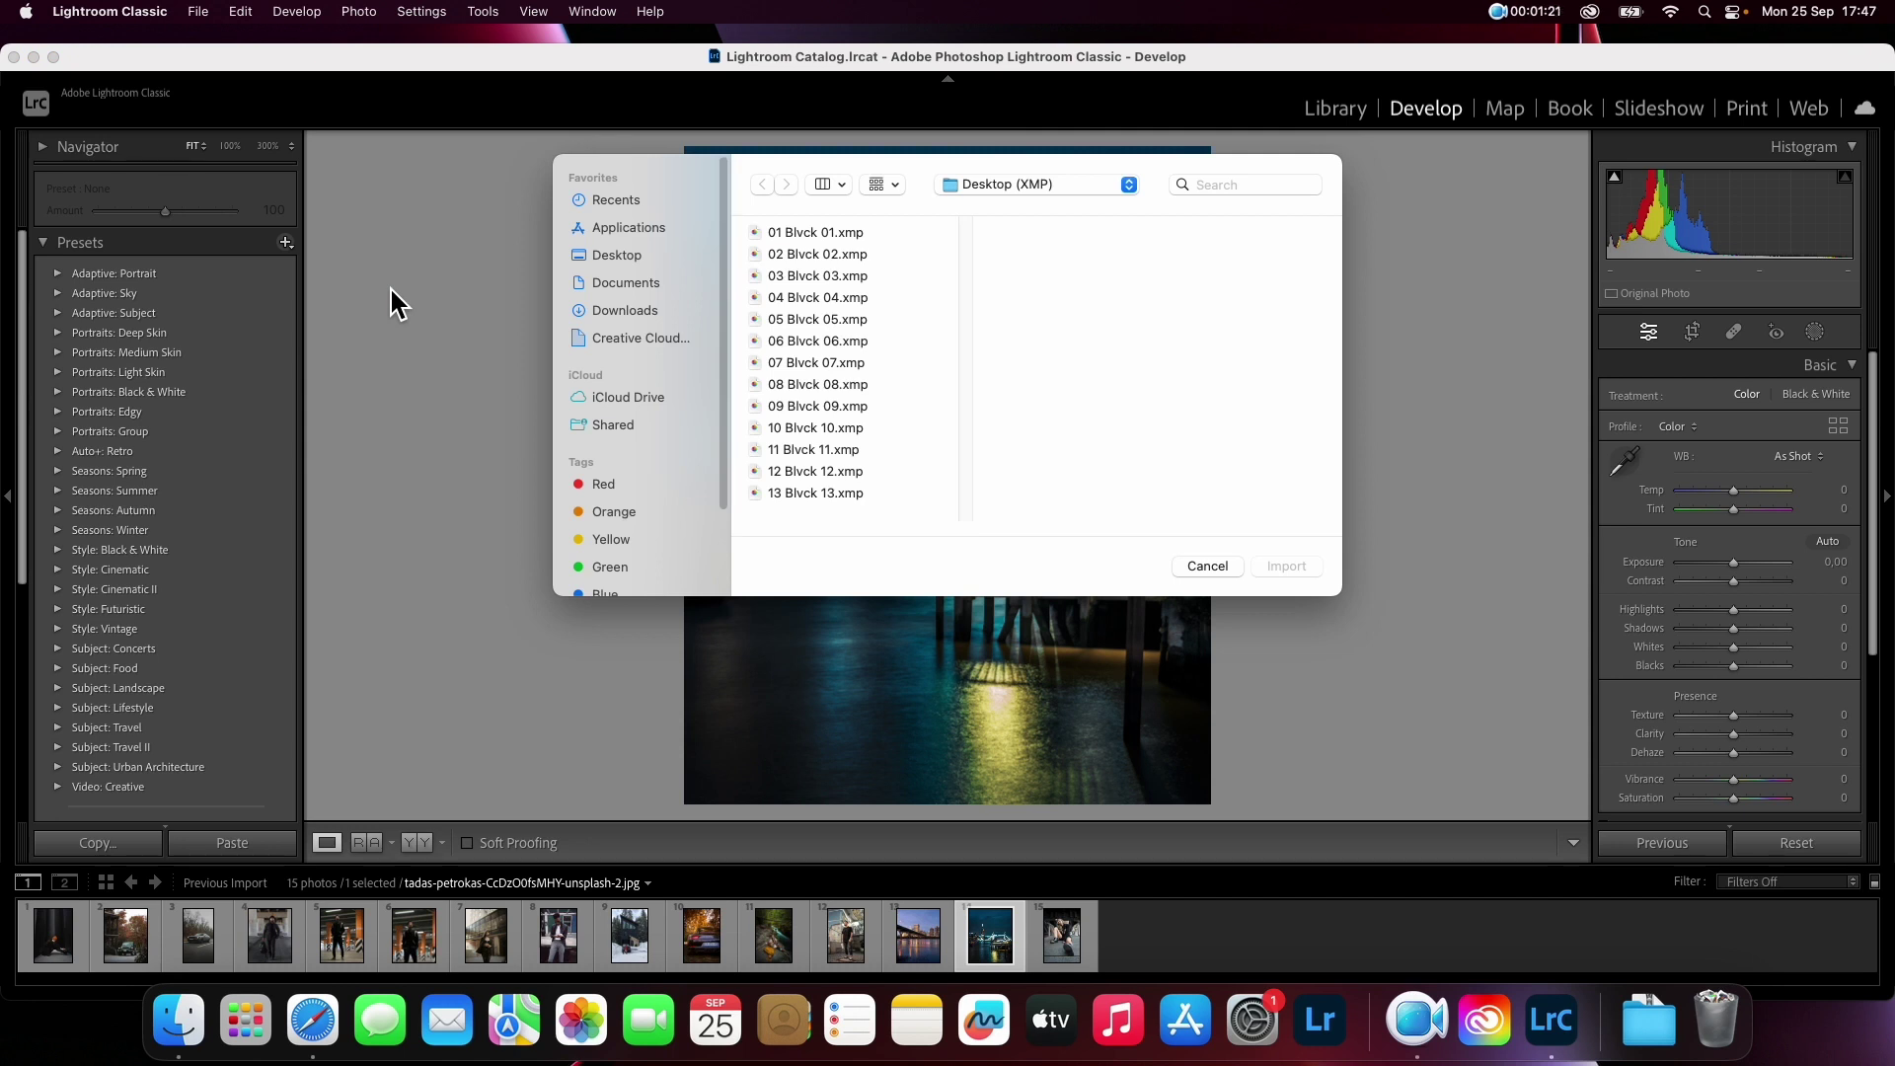
# Import all 13 XMP files from the Blvck collection's Desktop (XMP) folder in Downloads
pyautogui.click(662, 314)
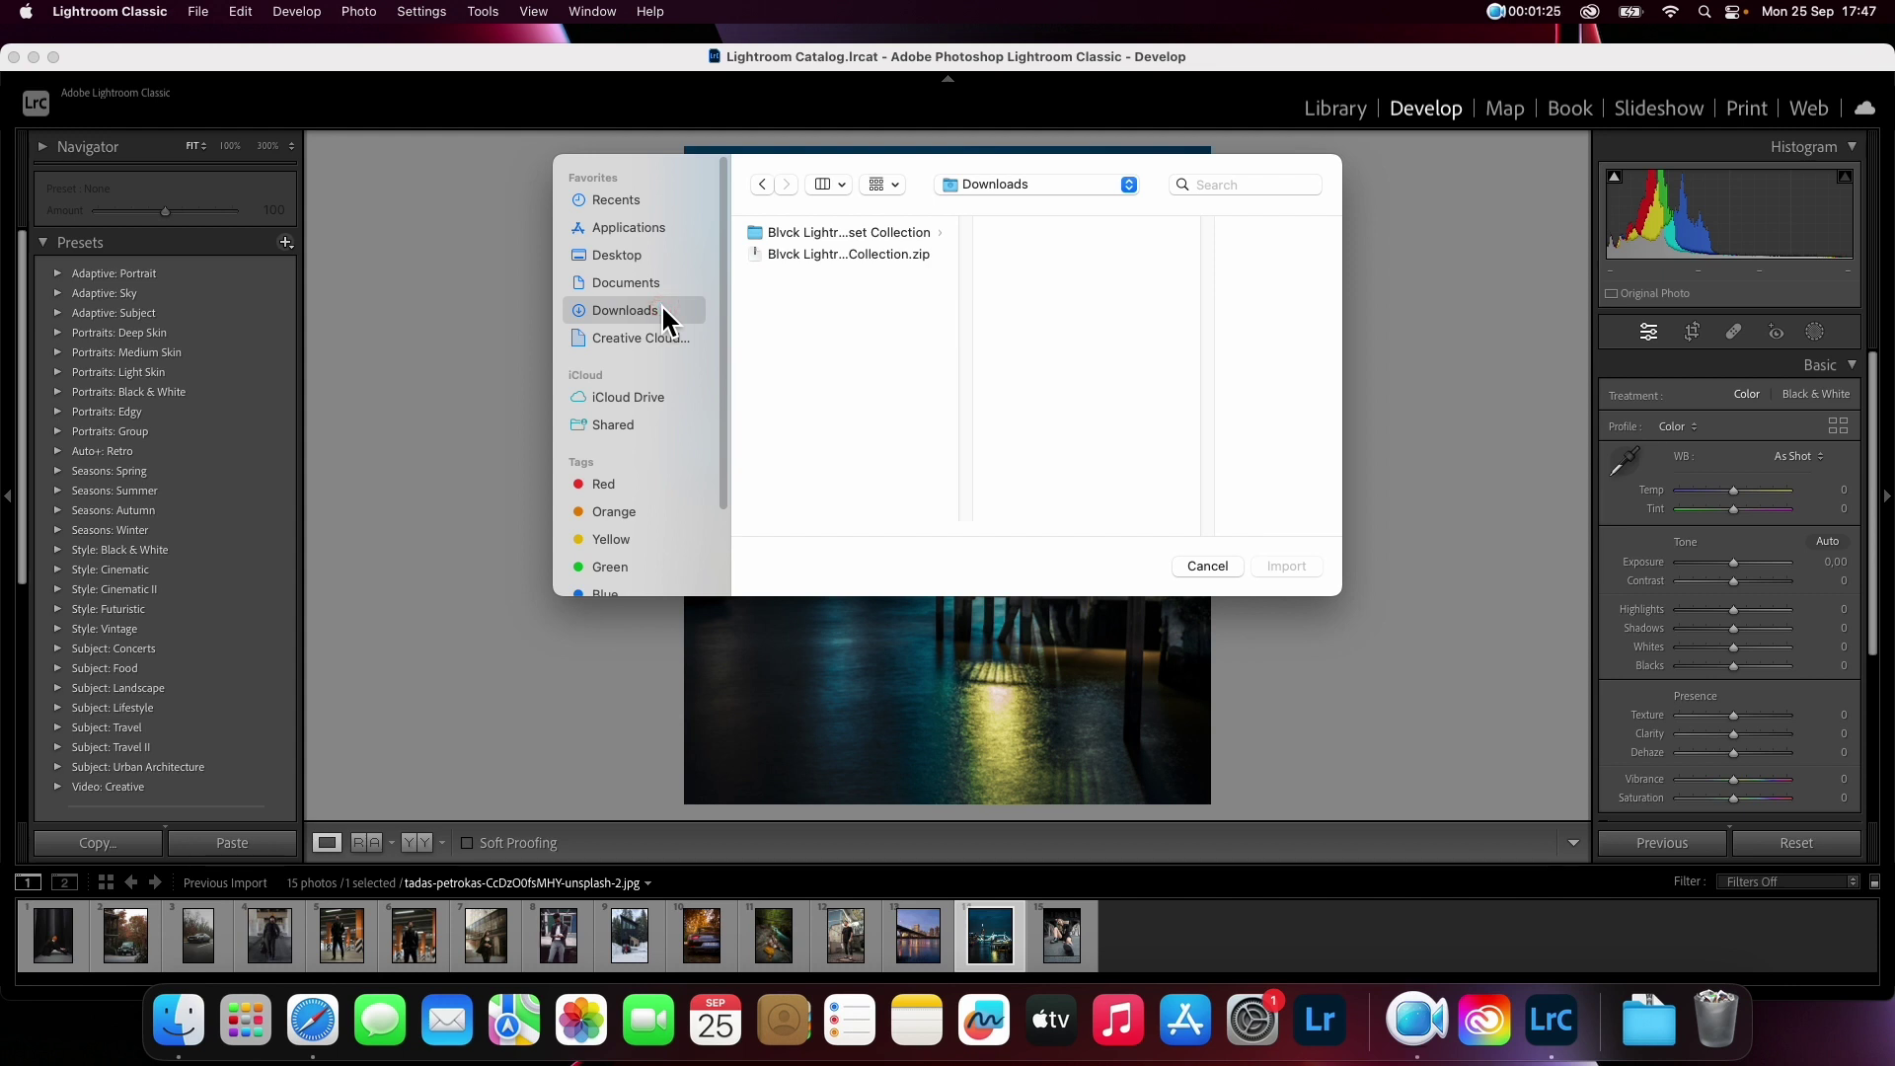
pyautogui.click(888, 233)
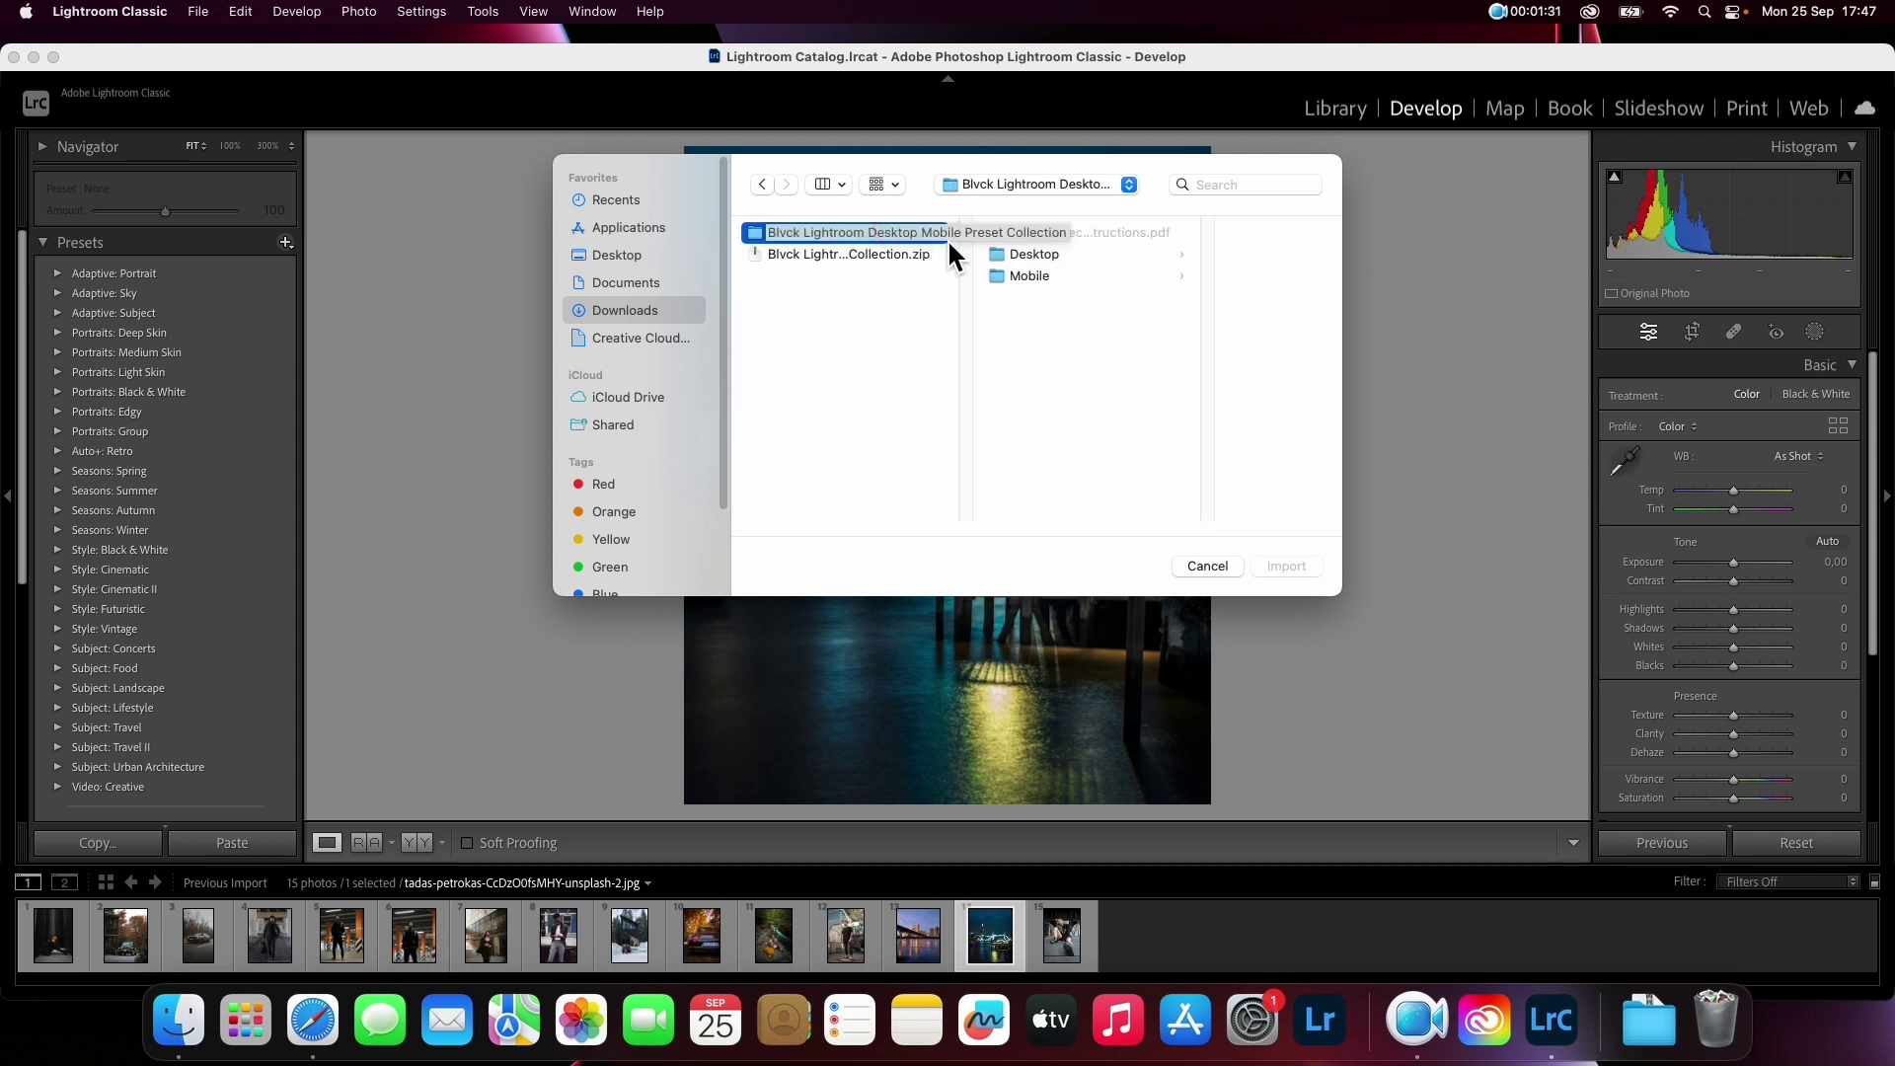
pyautogui.click(1092, 253)
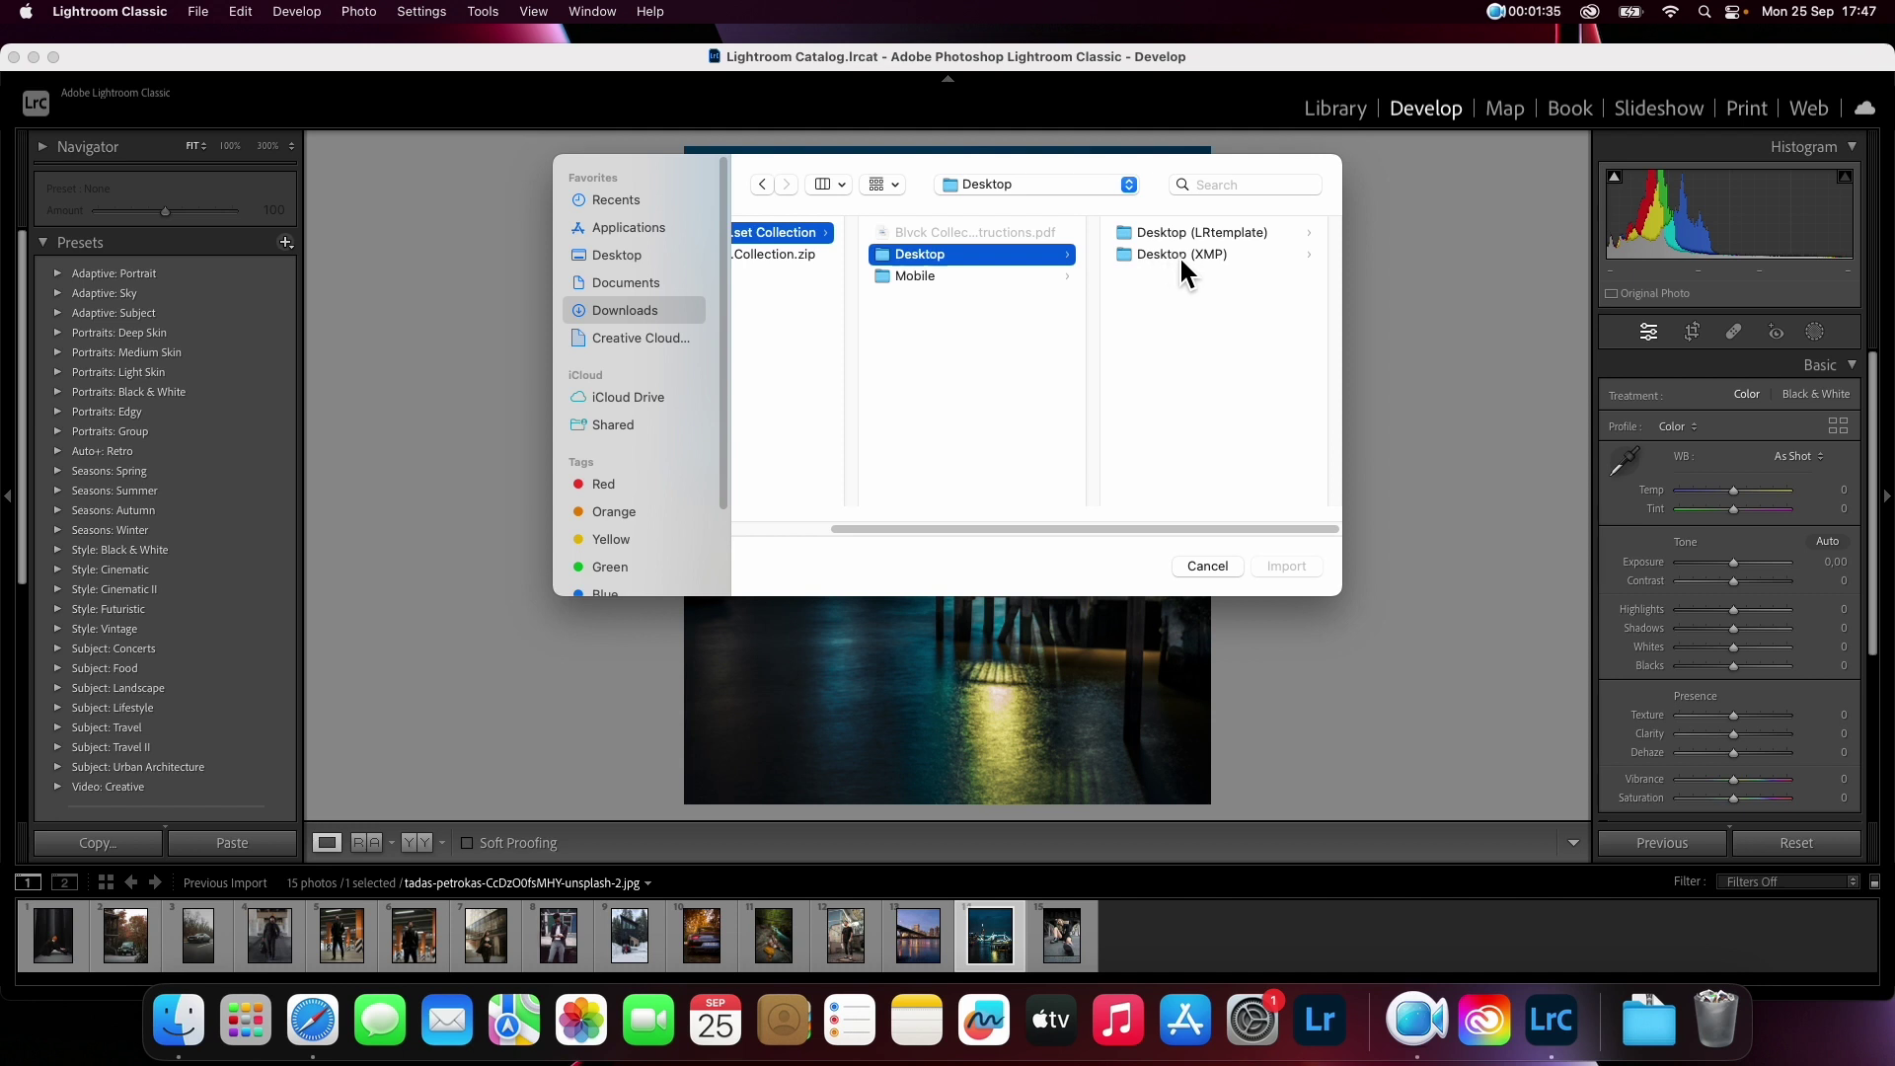
pyautogui.click(1243, 255)
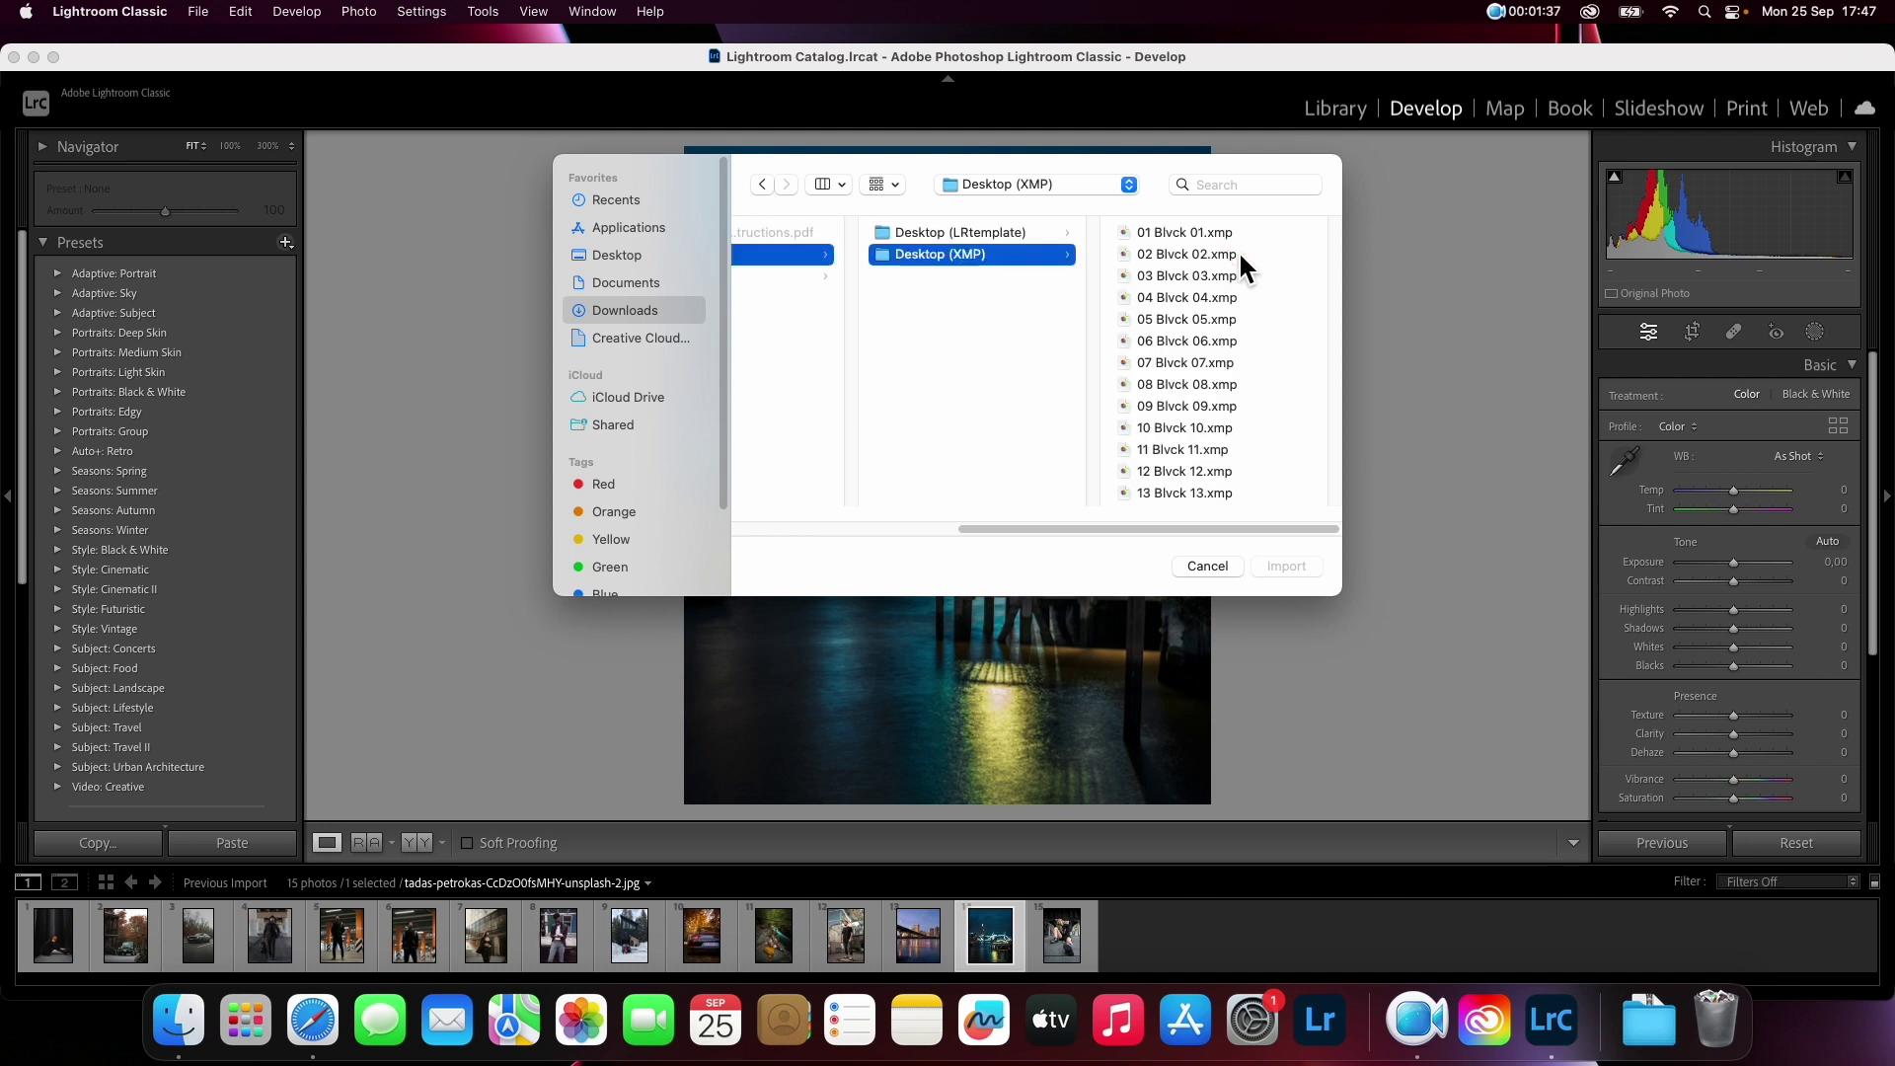
pyautogui.click(1237, 254)
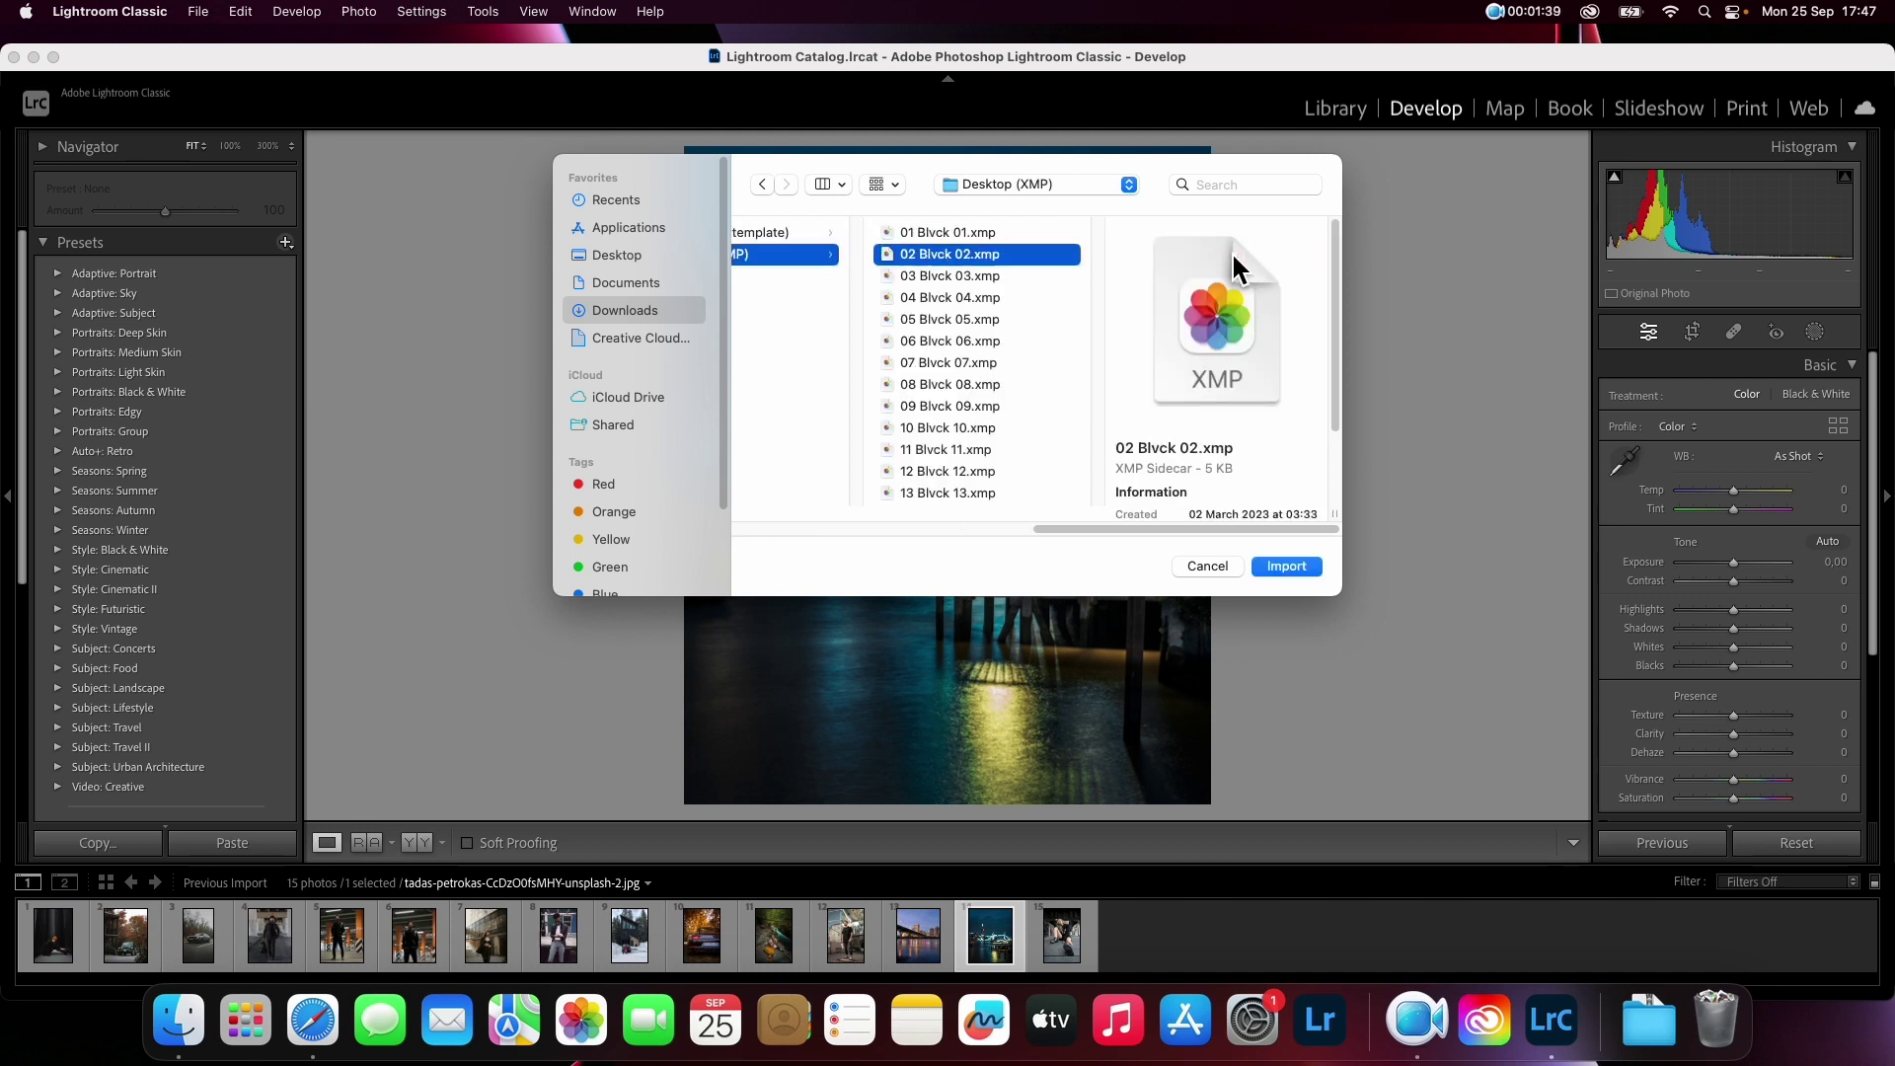
pyautogui.press('super+a')
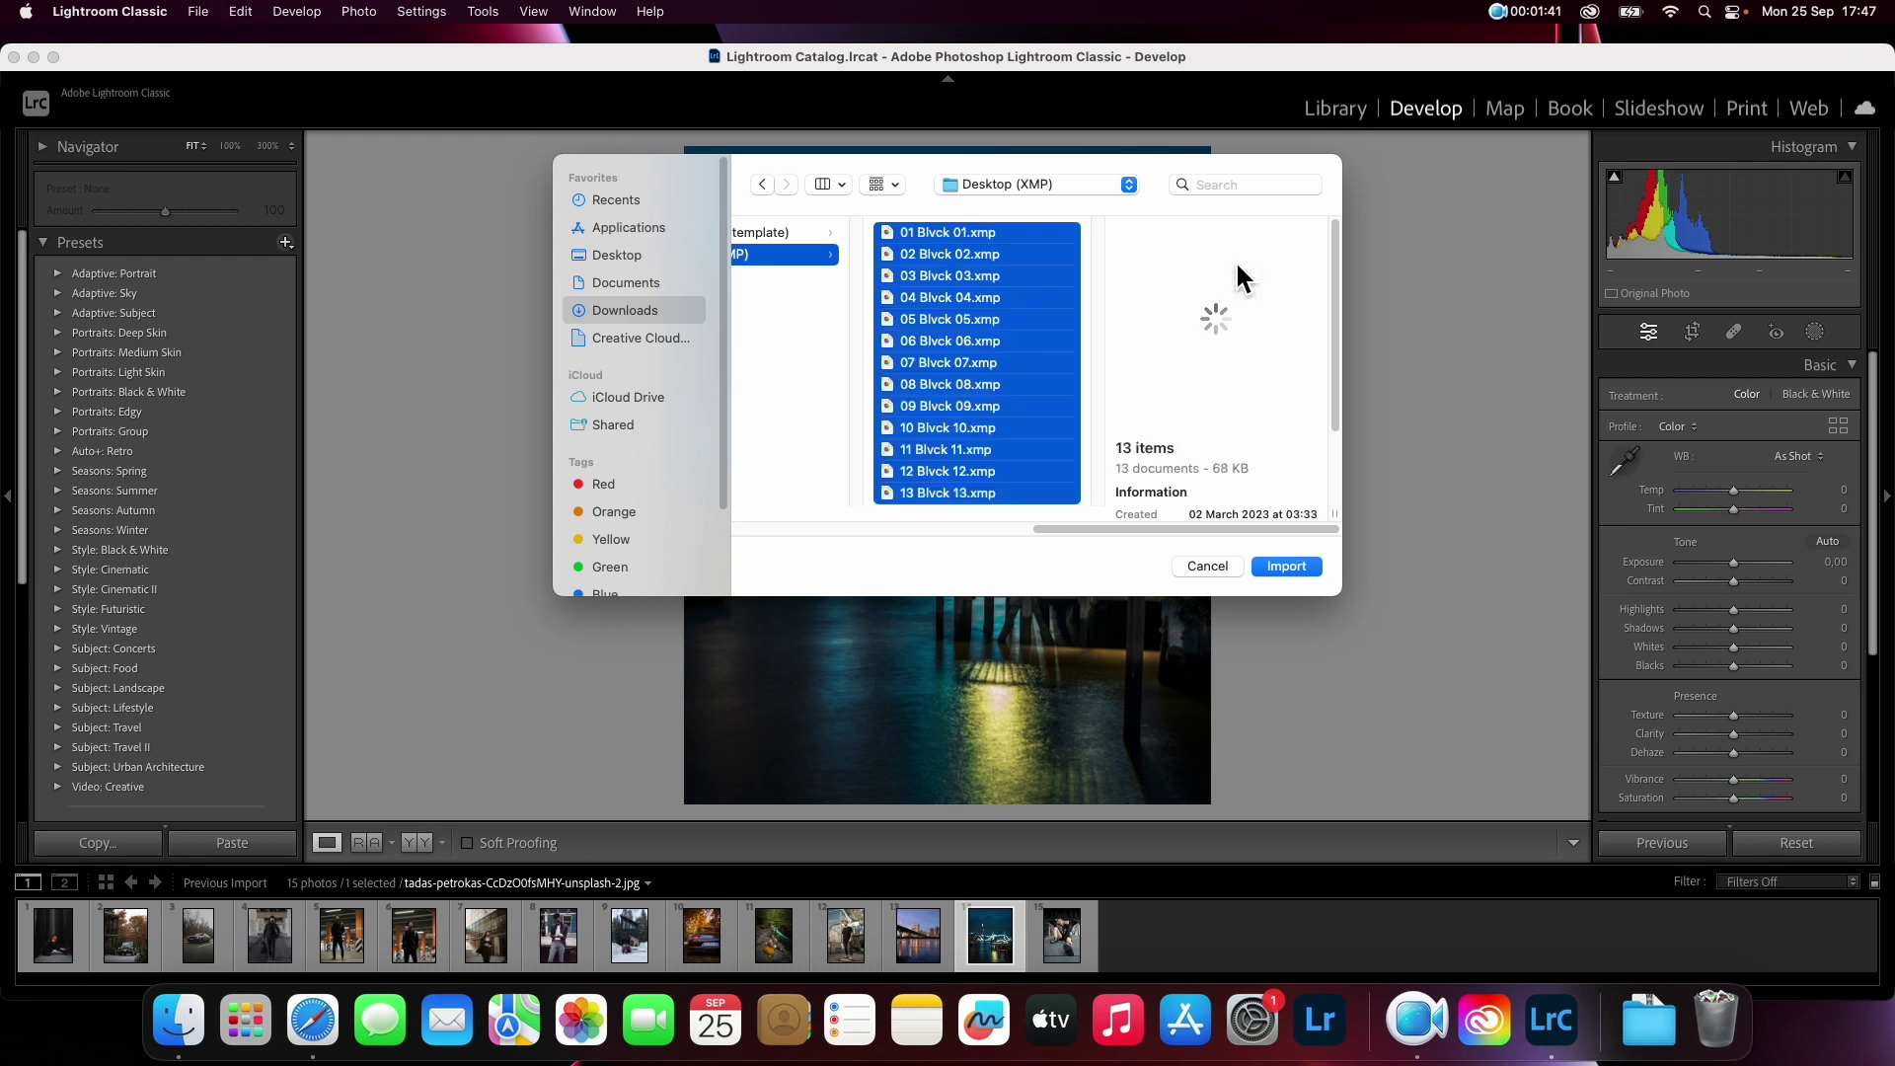
pyautogui.click(1287, 567)
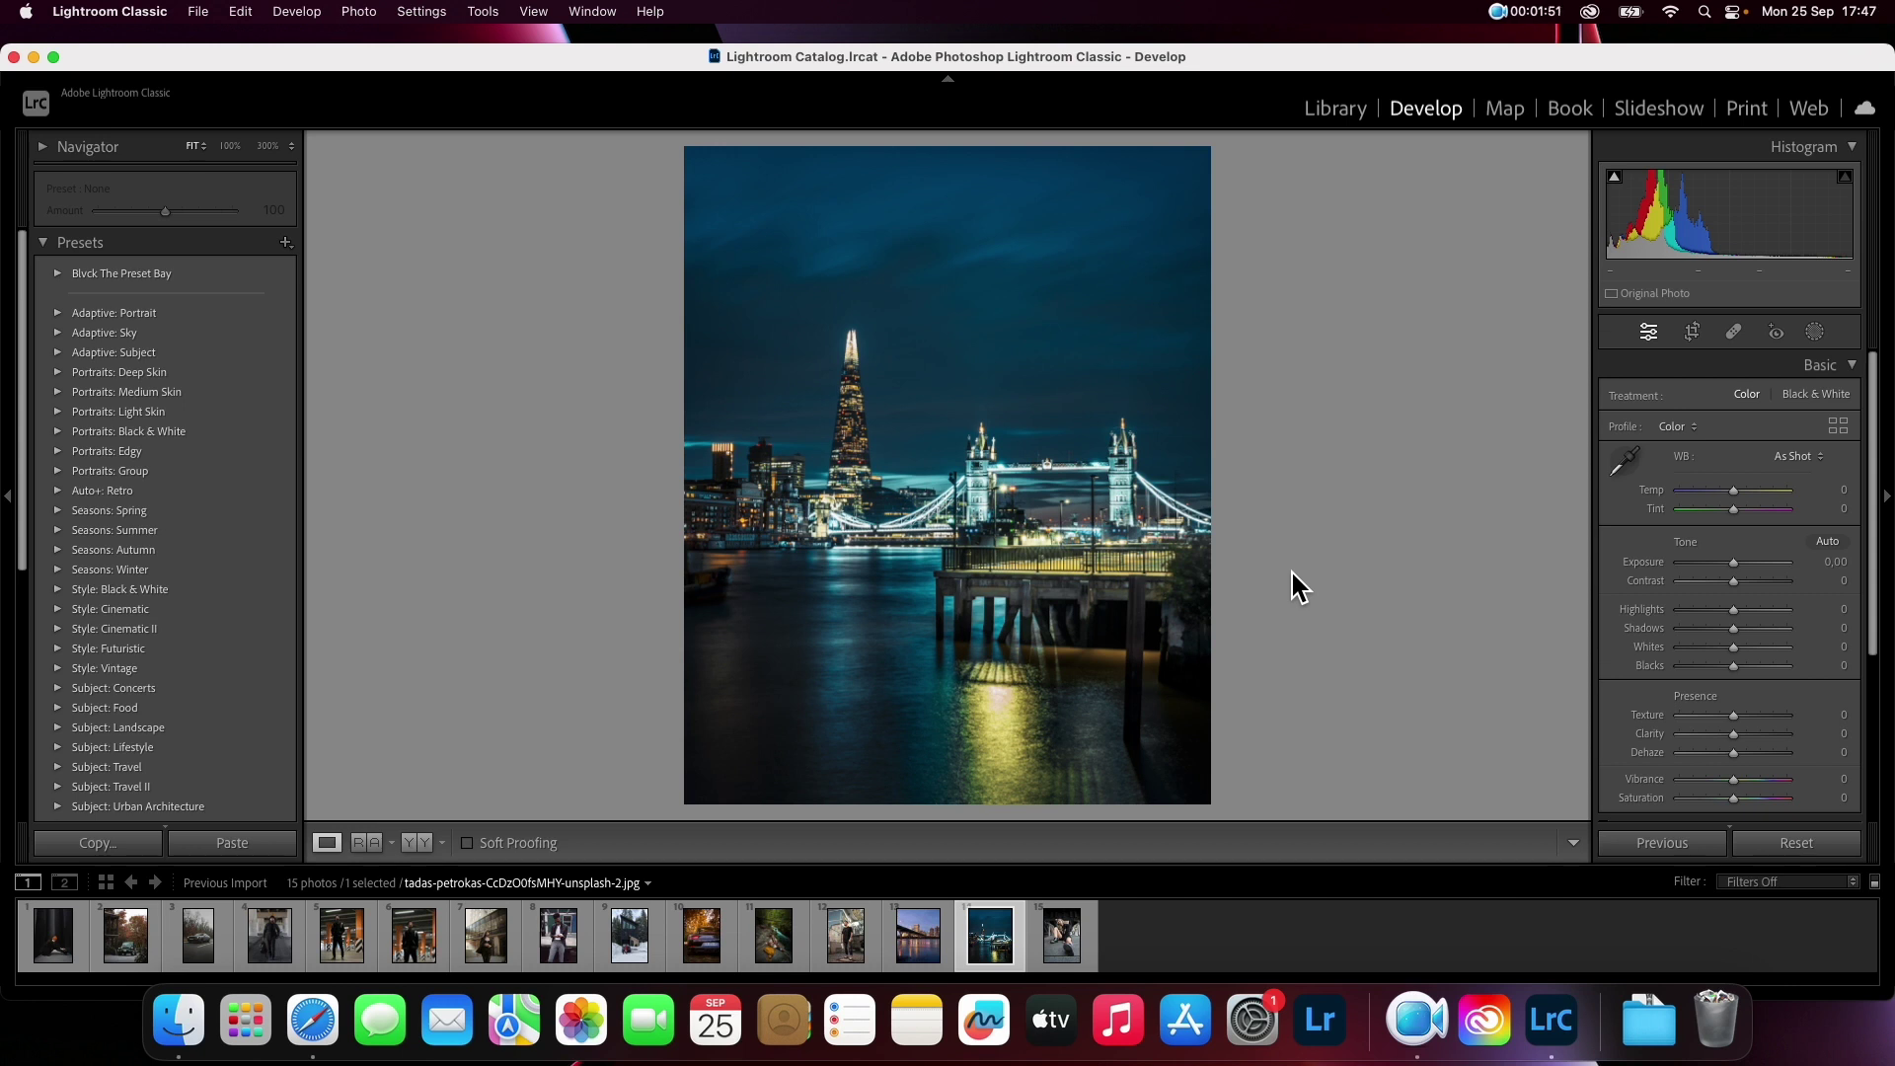
# Apply preset 12 Blvck 12 from the Blvck The Preset Bay group
pyautogui.click(59, 274)
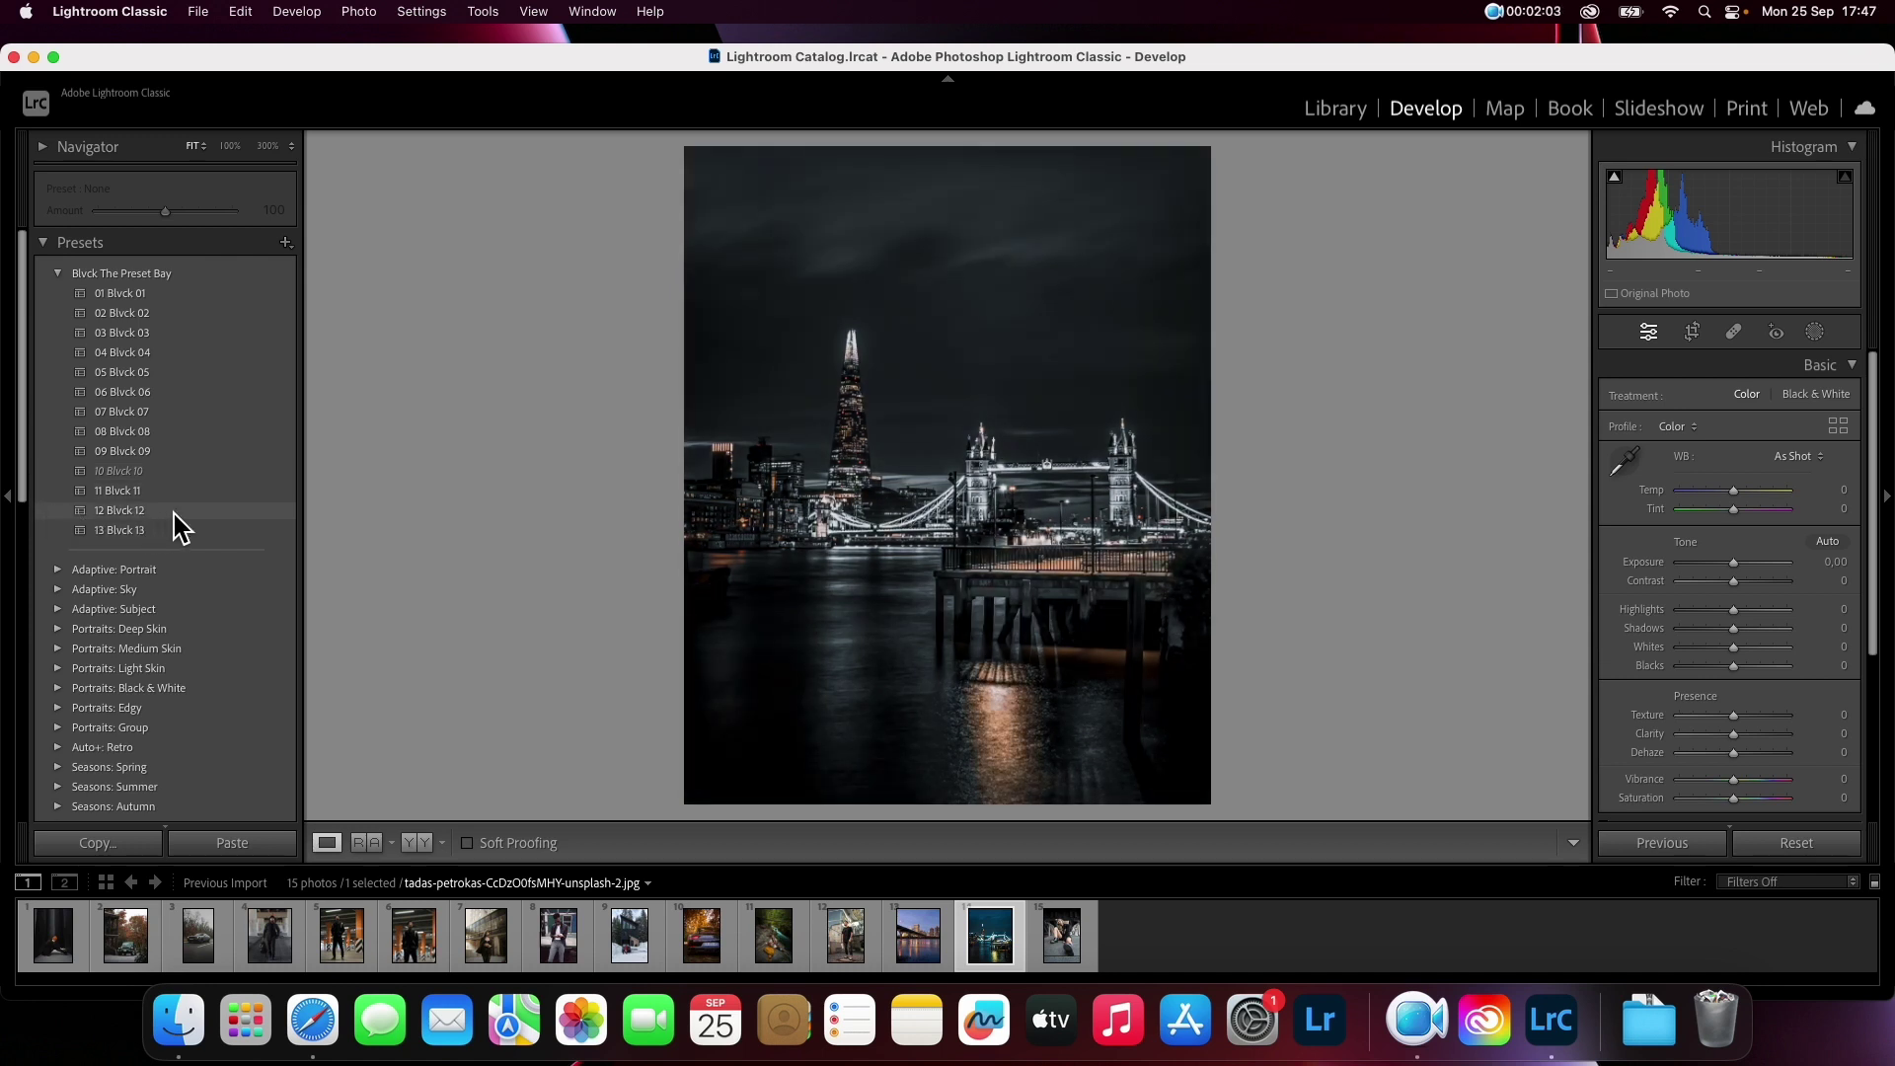
pyautogui.click(174, 512)
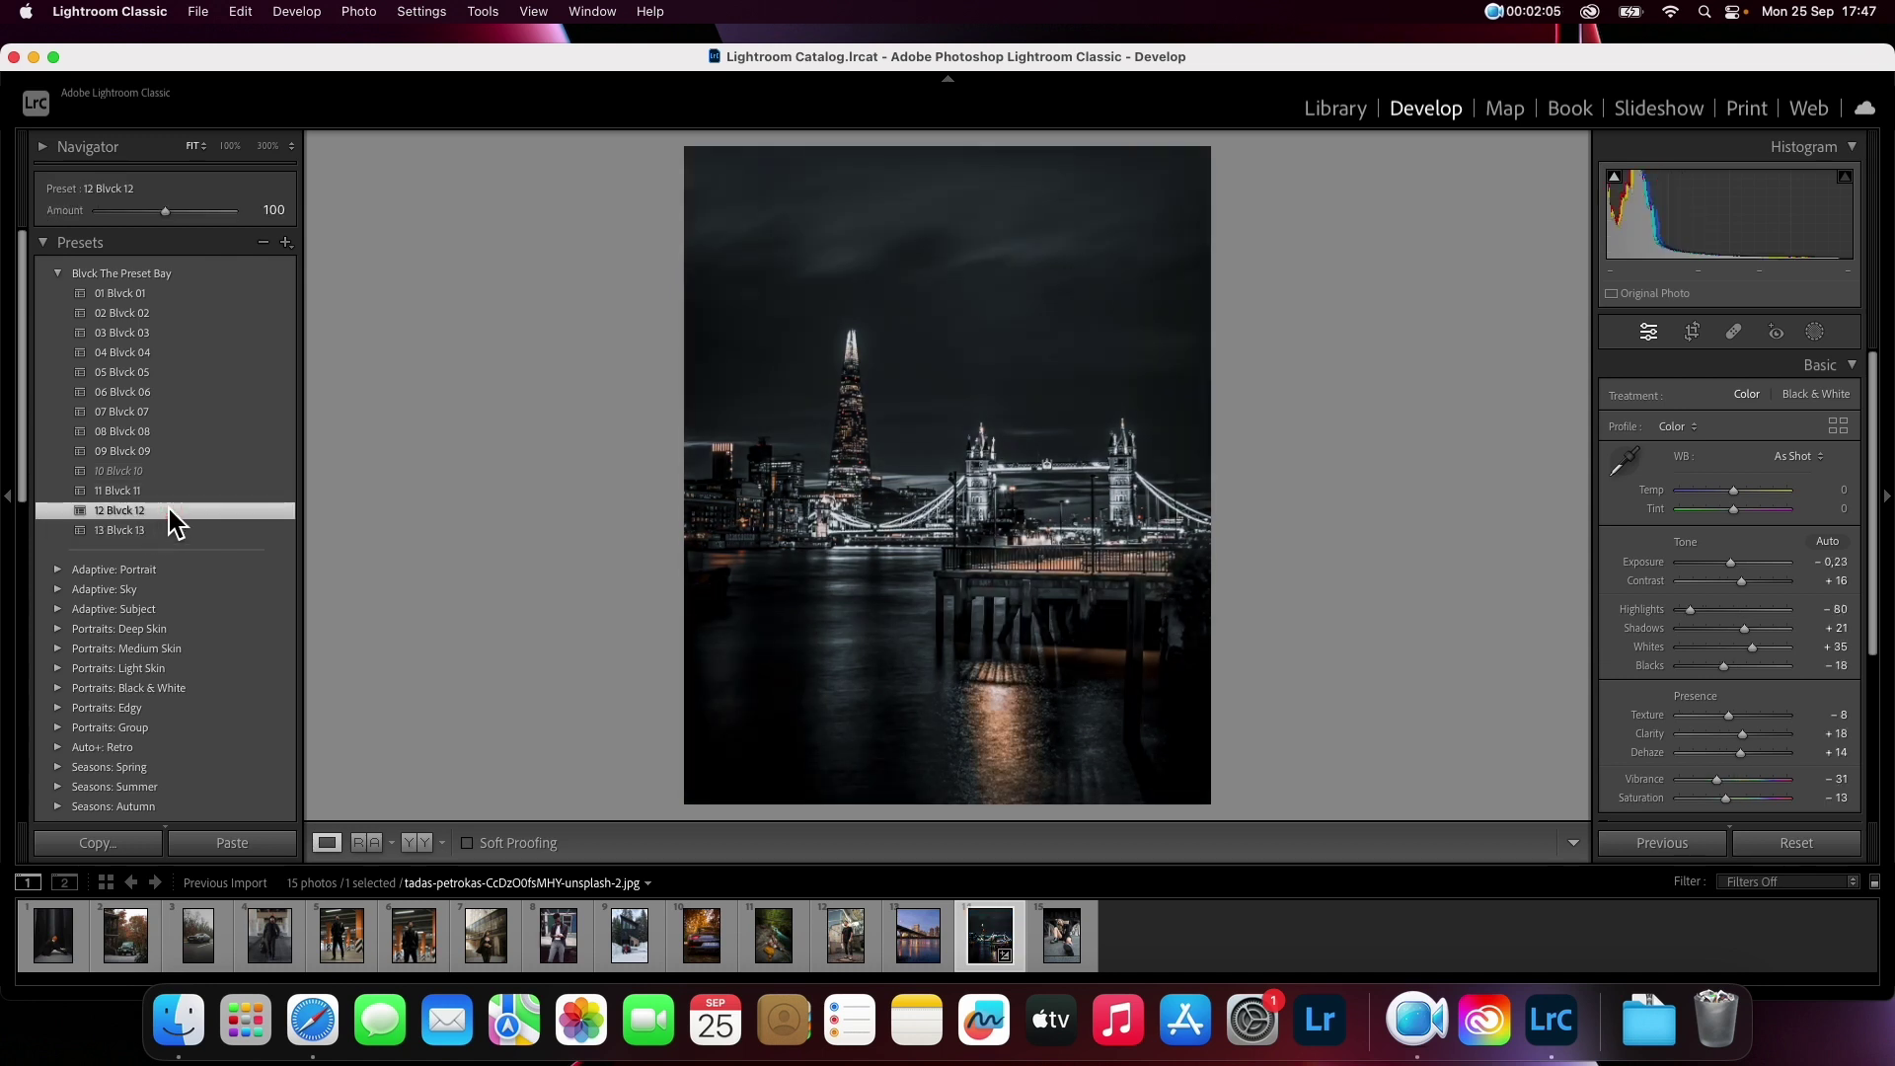